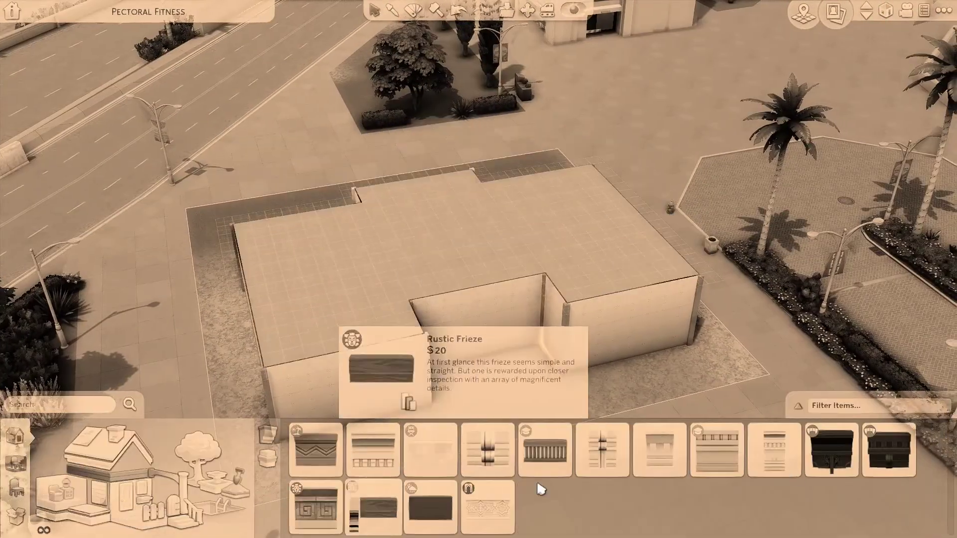
Step: Trim the flat roof's edge with a frieze and cover the exterior walls plainly, using brick for the central sections
{"action": "left_click", "coordinate": [540, 487]}
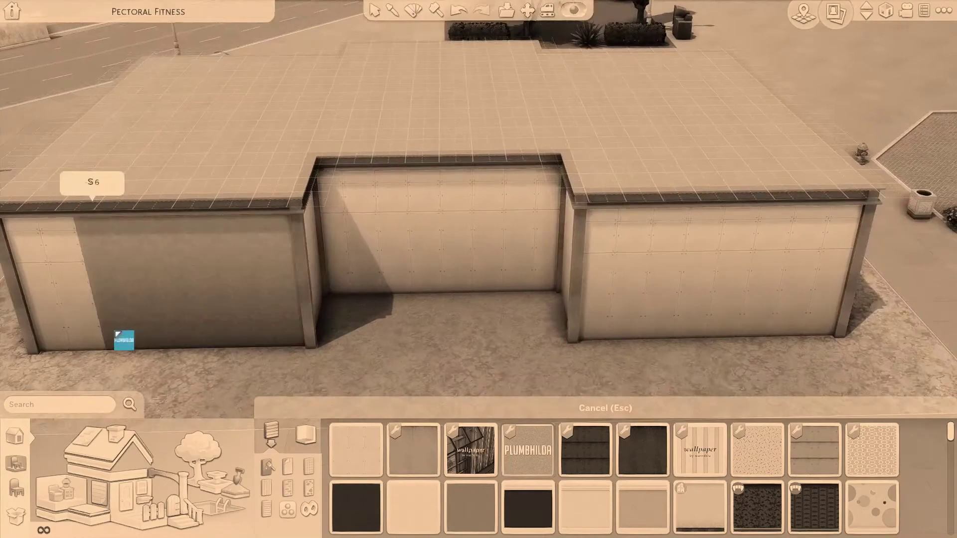
{"action": "mouse_move", "coordinate": [517, 465]}
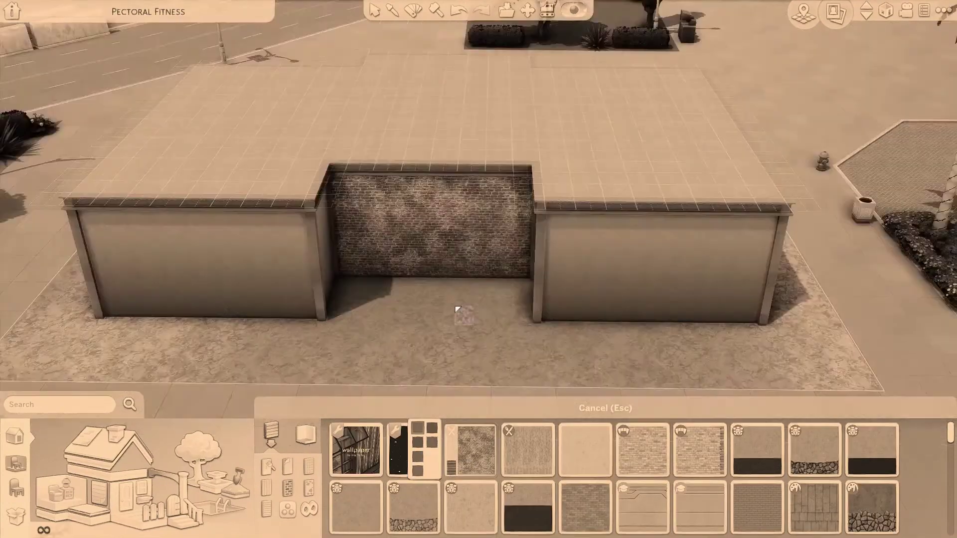
Step: Search the catalog for "letter" and pick out a letter-shaped wall decoration
{"action": "left_click", "coordinate": [79, 411]}
{"action": "type", "text": "l"}
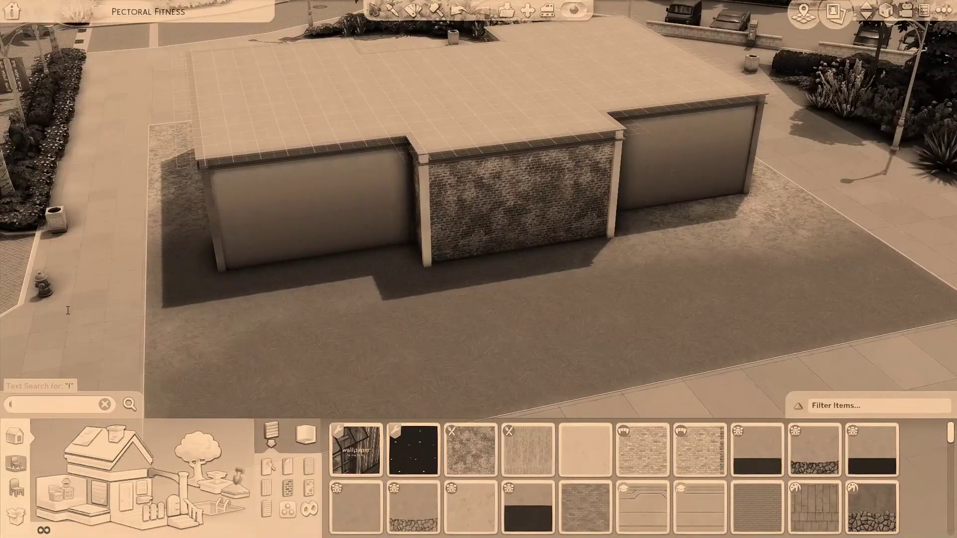
{"action": "type", "text": "etter"}
{"action": "key", "text": "Return"}
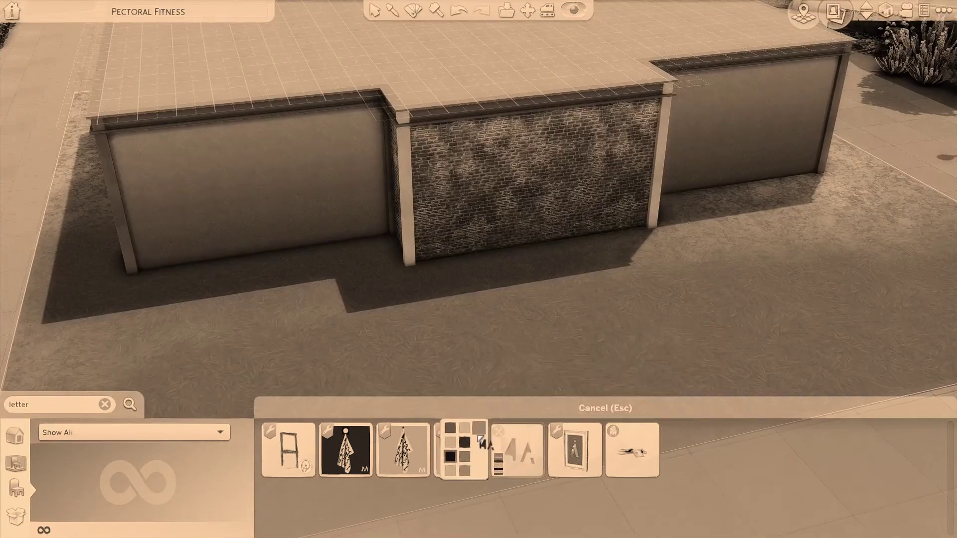
{"action": "left_click", "coordinate": [517, 450]}
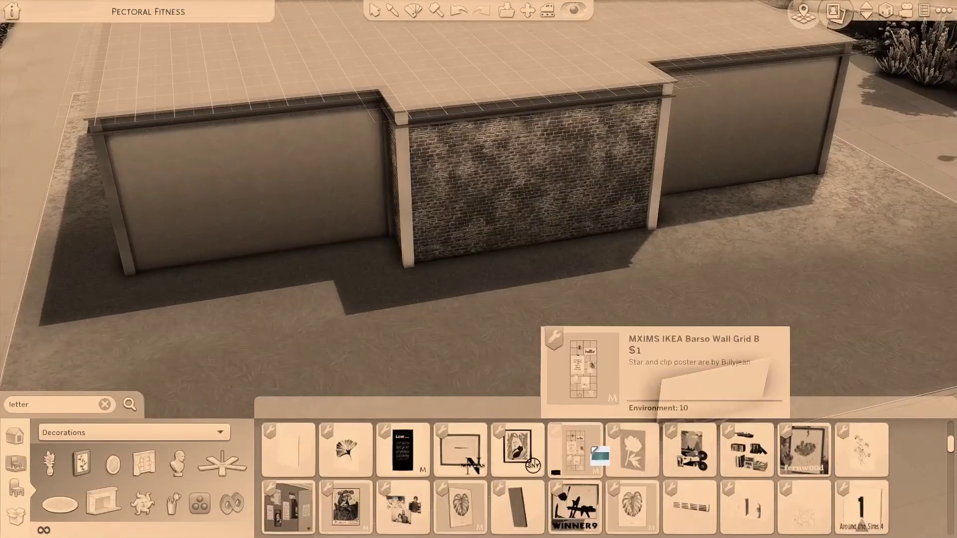
Step: Find the Quai de la Megisserie street sign among the wall decorations and hang it low on the front brick wall
{"action": "scroll", "coordinate": [573, 478], "scroll_direction": "down", "scroll_amount": 10}
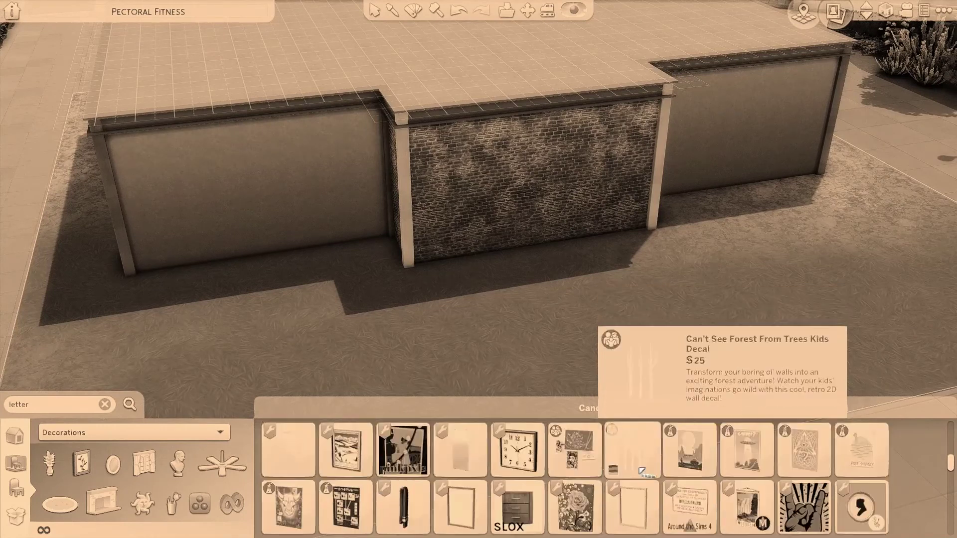
{"action": "left_click", "coordinate": [747, 478]}
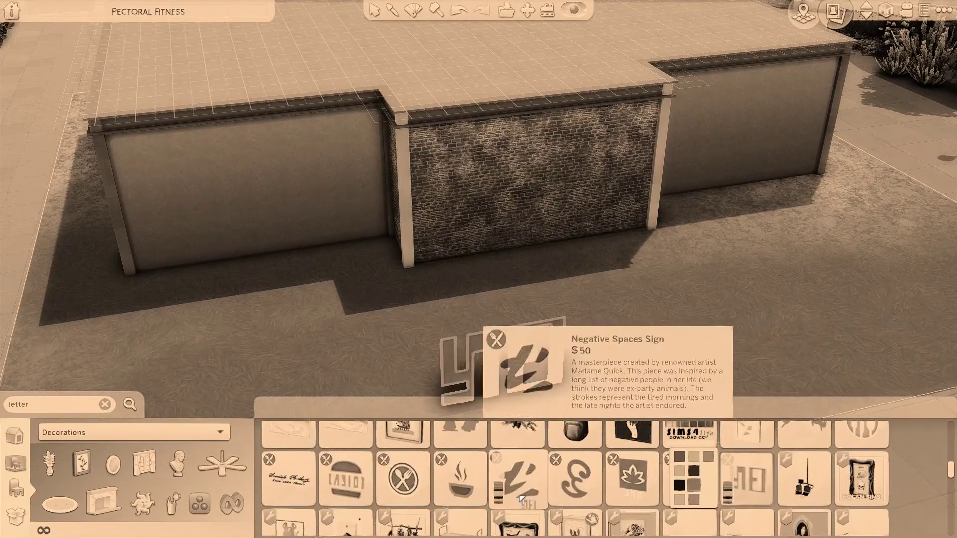
{"action": "scroll", "coordinate": [521, 498], "scroll_direction": "down", "scroll_amount": 8}
{"action": "left_click", "coordinate": [747, 449]}
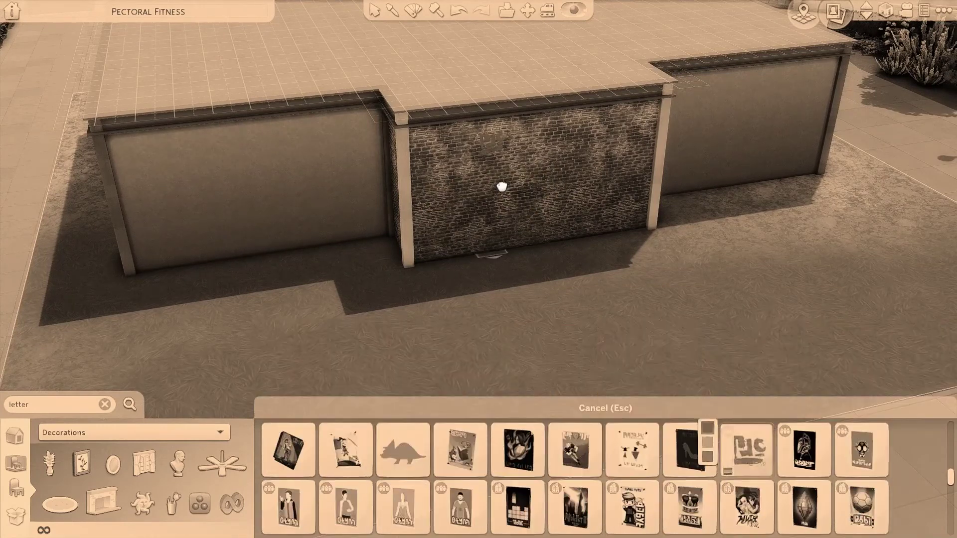
{"action": "scroll", "coordinate": [548, 473], "scroll_direction": "down", "scroll_amount": 10}
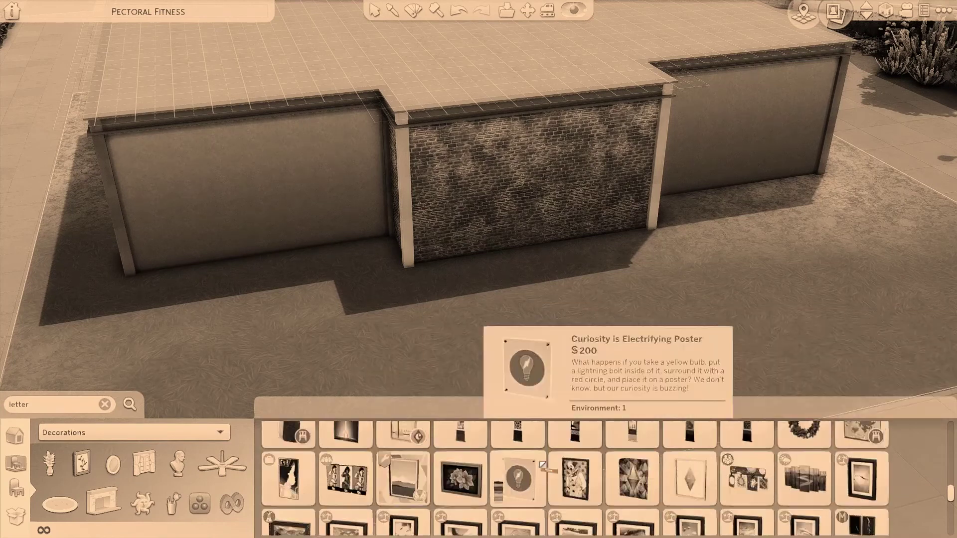
{"action": "scroll", "coordinate": [543, 466], "scroll_direction": "down", "scroll_amount": 4}
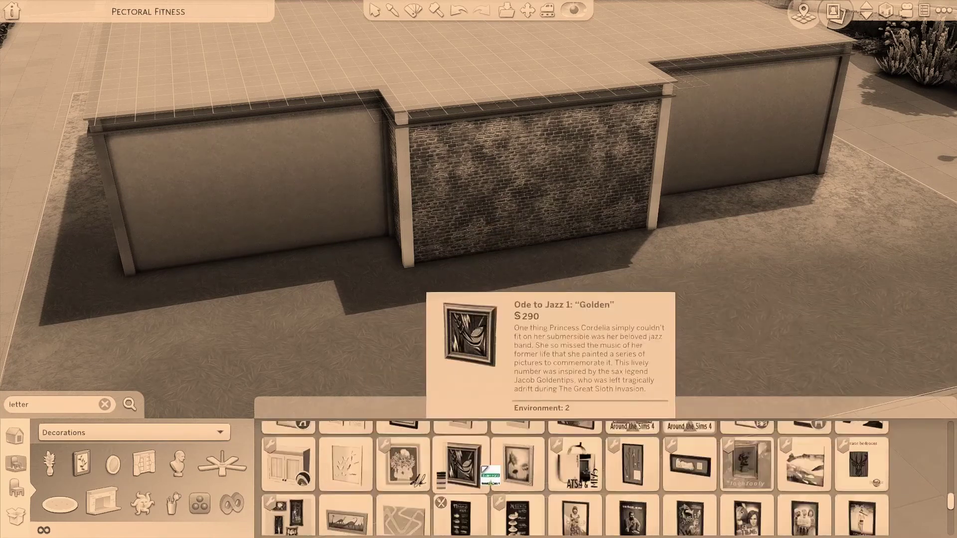
{"action": "scroll", "coordinate": [423, 199], "scroll_direction": "up", "scroll_amount": 4}
{"action": "left_click", "coordinate": [482, 229]}
{"action": "scroll", "coordinate": [527, 133], "scroll_direction": "down", "scroll_amount": 5}
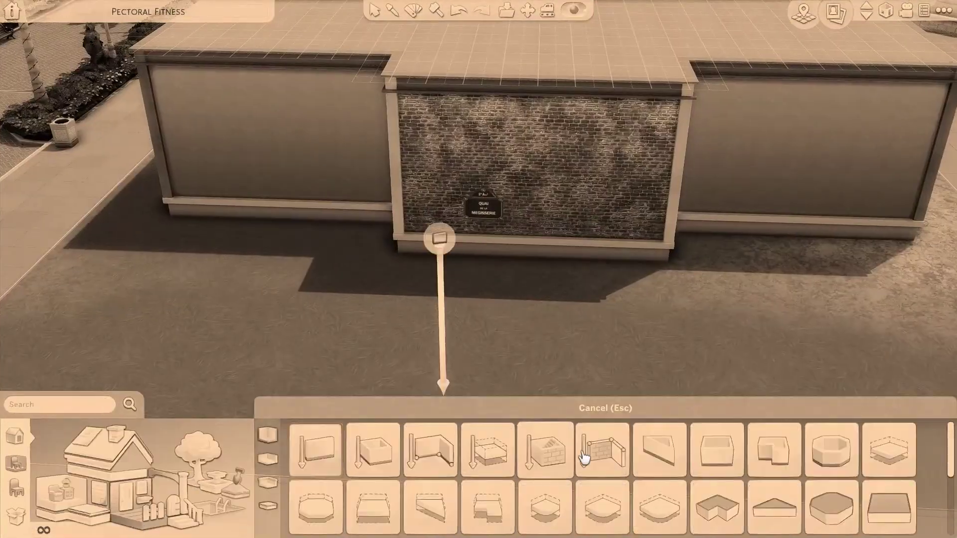
Step: Build a raised platform below the sign, with Industrial Strength stairs at both ends and a fence along its front
{"action": "left_click", "coordinate": [518, 215]}
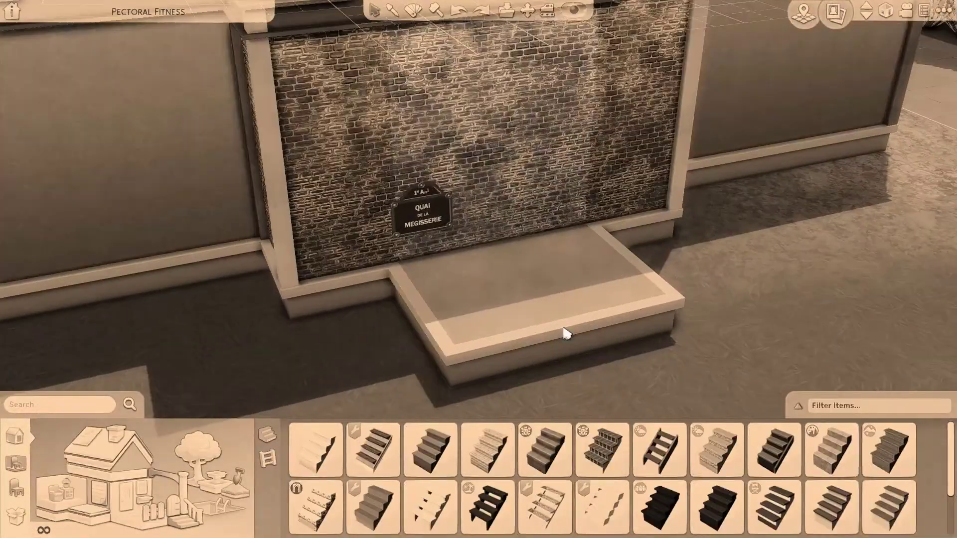
{"action": "scroll", "coordinate": [568, 336], "scroll_direction": "up", "scroll_amount": 3}
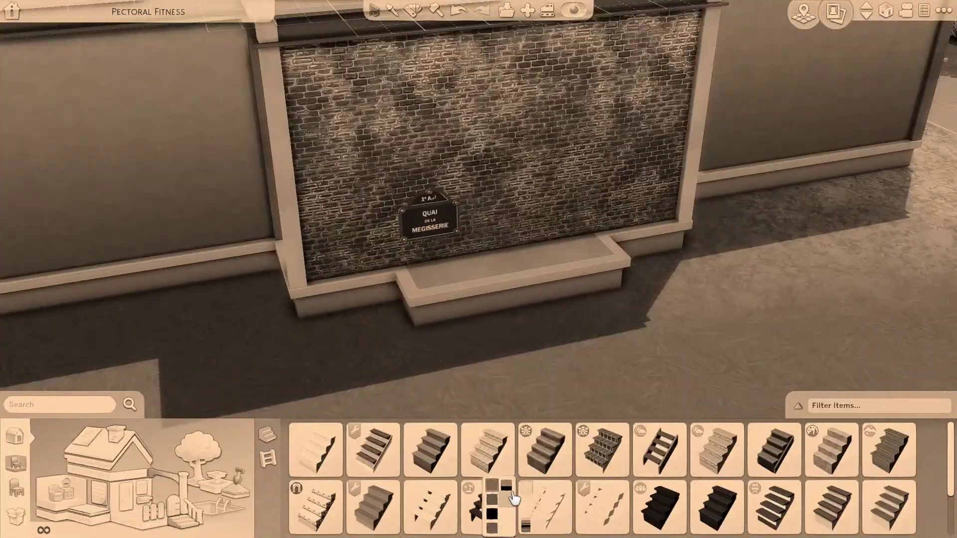
{"action": "left_click", "coordinate": [489, 506]}
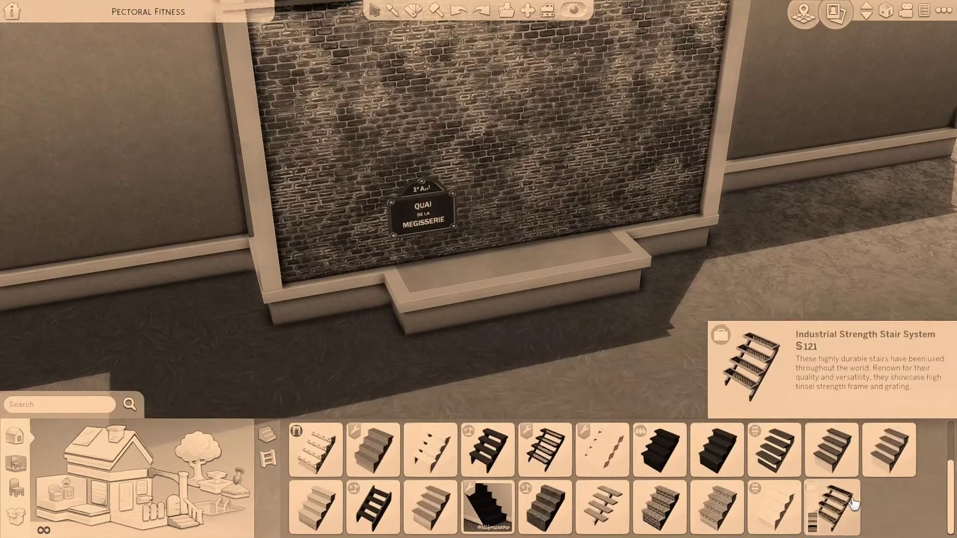
{"action": "left_click", "coordinate": [853, 504]}
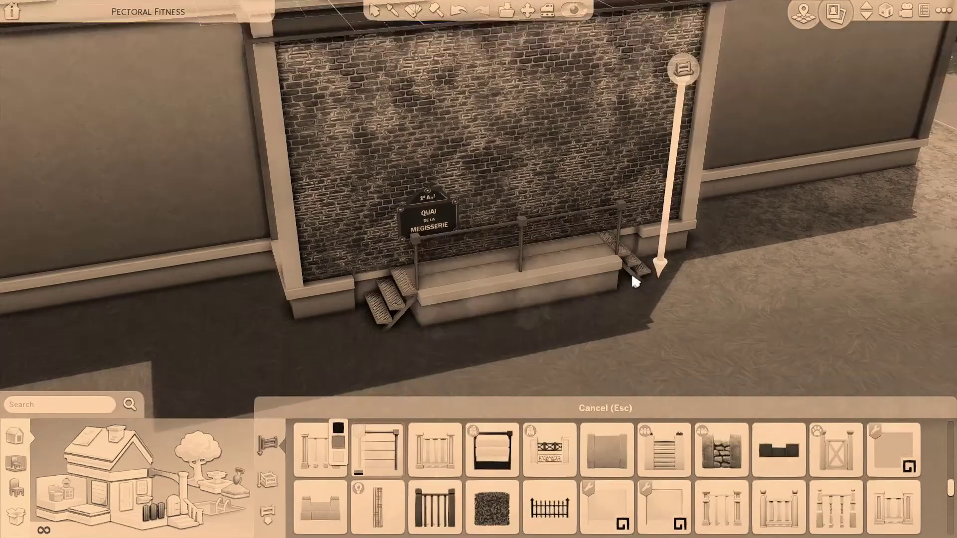
{"action": "scroll", "coordinate": [717, 416], "scroll_direction": "down", "scroll_amount": 1}
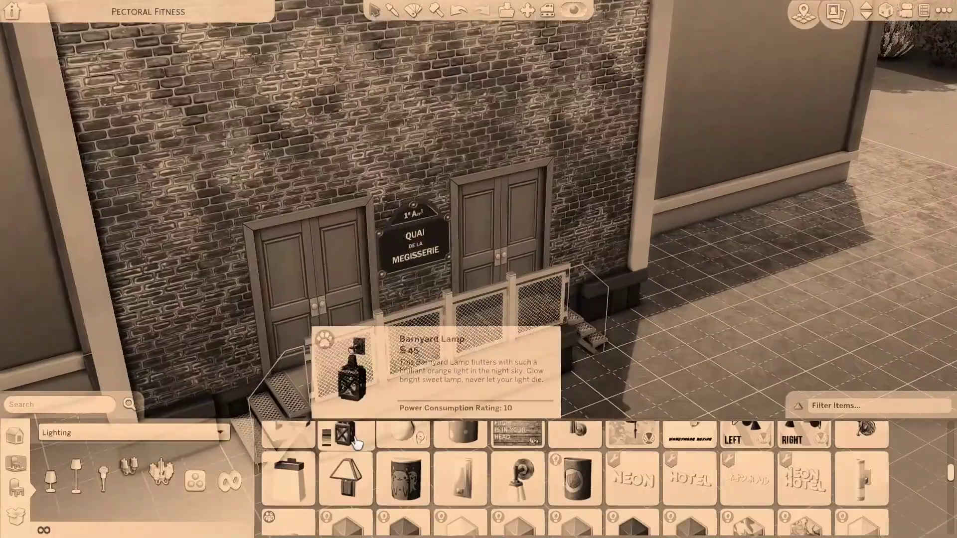
Step: Mount a wall lamp above the sign between the double doors and give the building's foundation a dark covering
{"action": "left_click", "coordinate": [344, 433]}
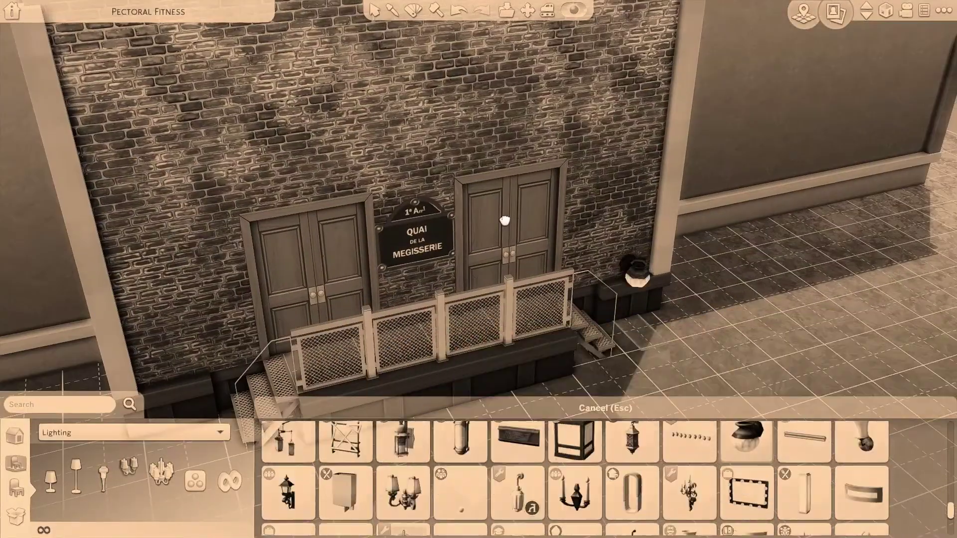
{"action": "scroll", "coordinate": [608, 300], "scroll_direction": "down", "scroll_amount": 6}
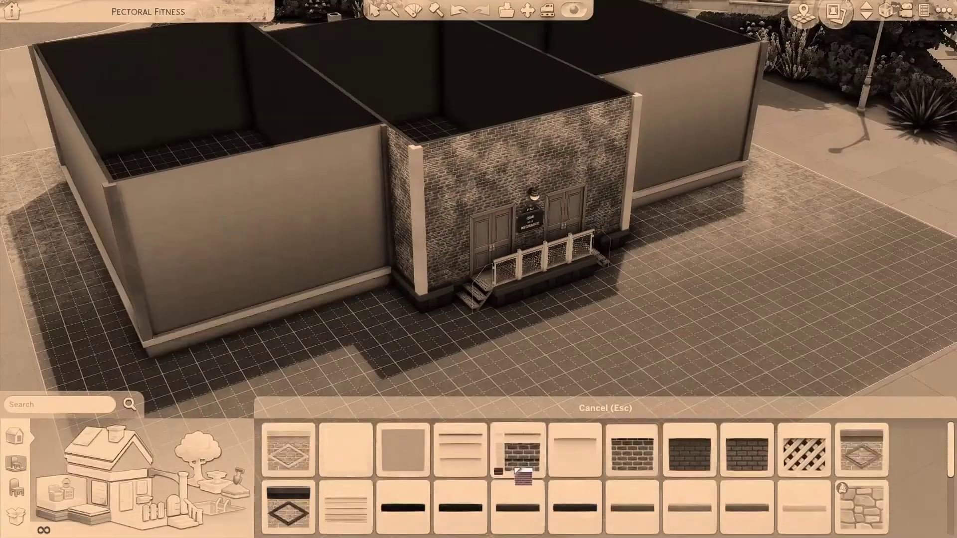
{"action": "scroll", "coordinate": [271, 271], "scroll_direction": "up", "scroll_amount": 2}
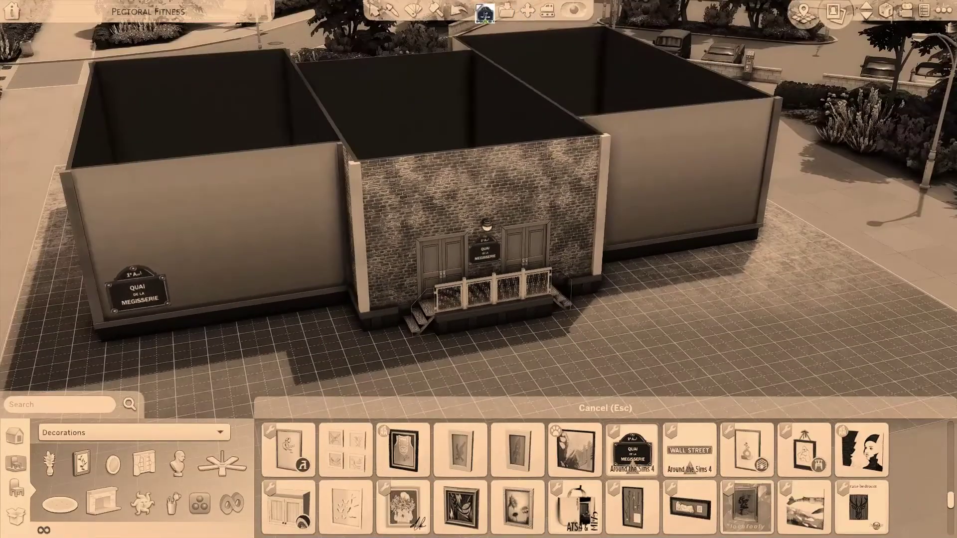
Step: Place Spot Them All Spotlights on the ground in front of the entrance arch
{"action": "scroll", "coordinate": [496, 479], "scroll_direction": "down", "scroll_amount": 5}
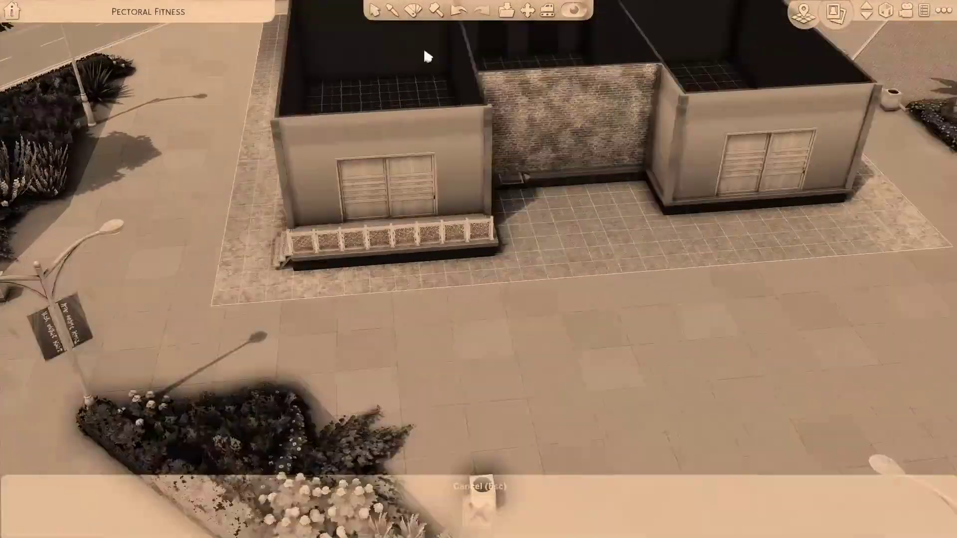
{"action": "scroll", "coordinate": [517, 288], "scroll_direction": "up", "scroll_amount": 4}
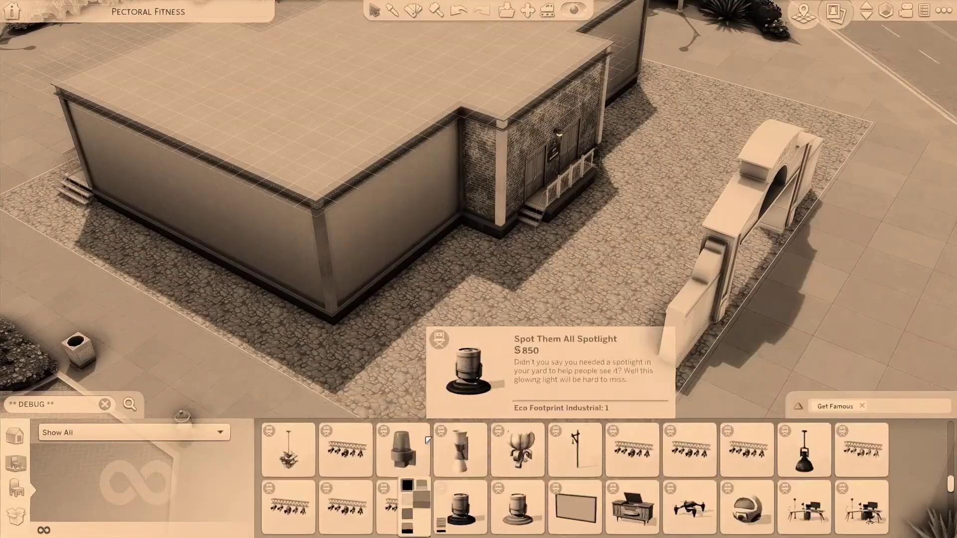
{"action": "left_click", "coordinate": [461, 505]}
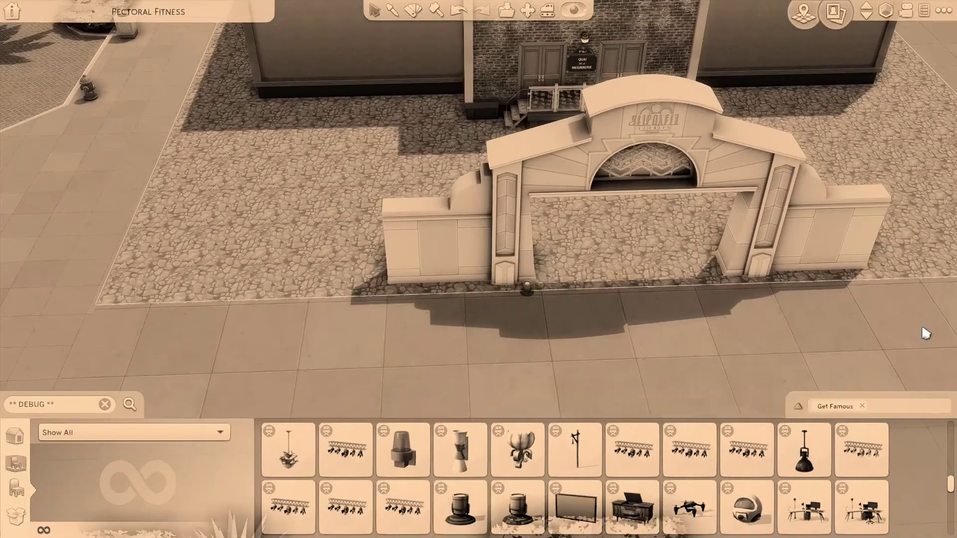
{"action": "key", "text": "d"}
{"action": "left_click", "coordinate": [427, 291]}
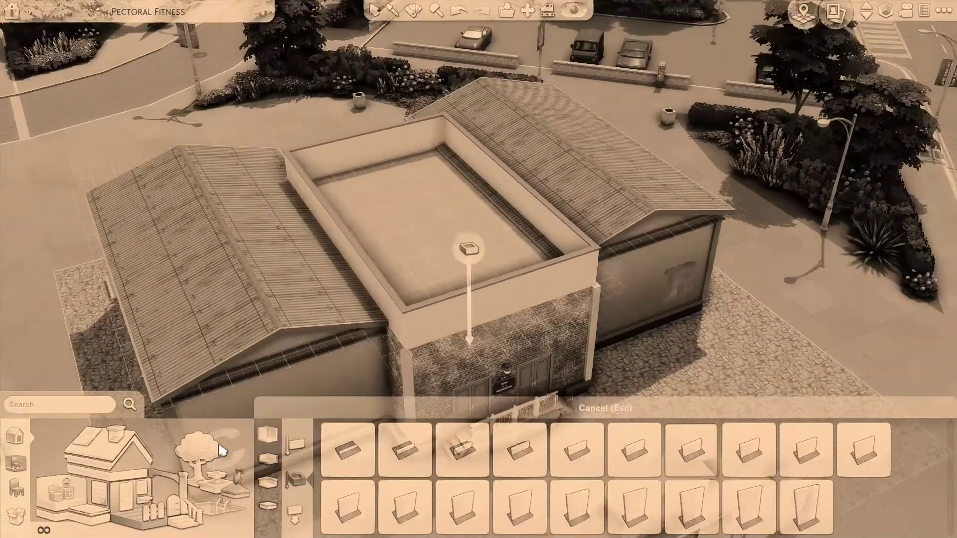
Step: Enclose the flat centre roof with low half walls and floor it with Mimoto_Sci-Fi_Bedroom_Floor_5
{"action": "left_click", "coordinate": [508, 453]}
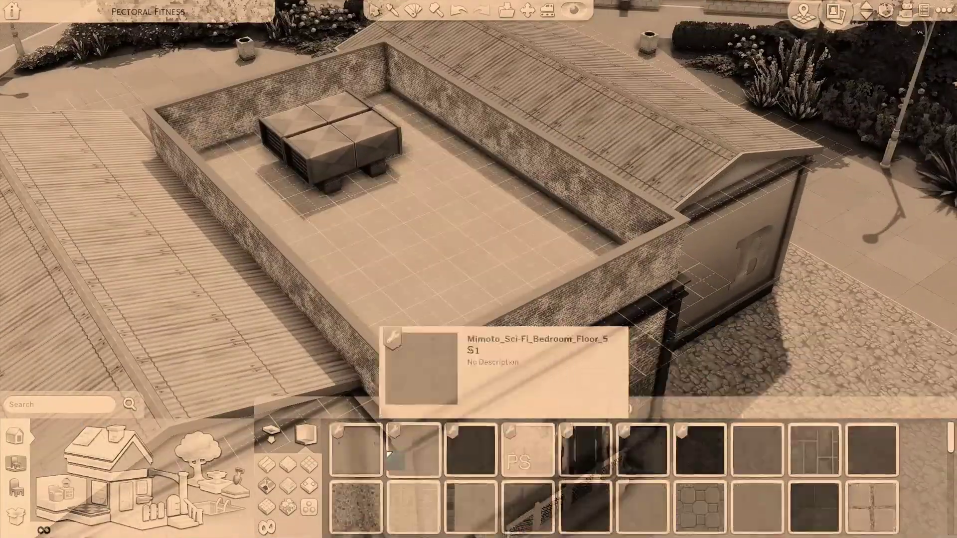
{"action": "left_click", "coordinate": [389, 454]}
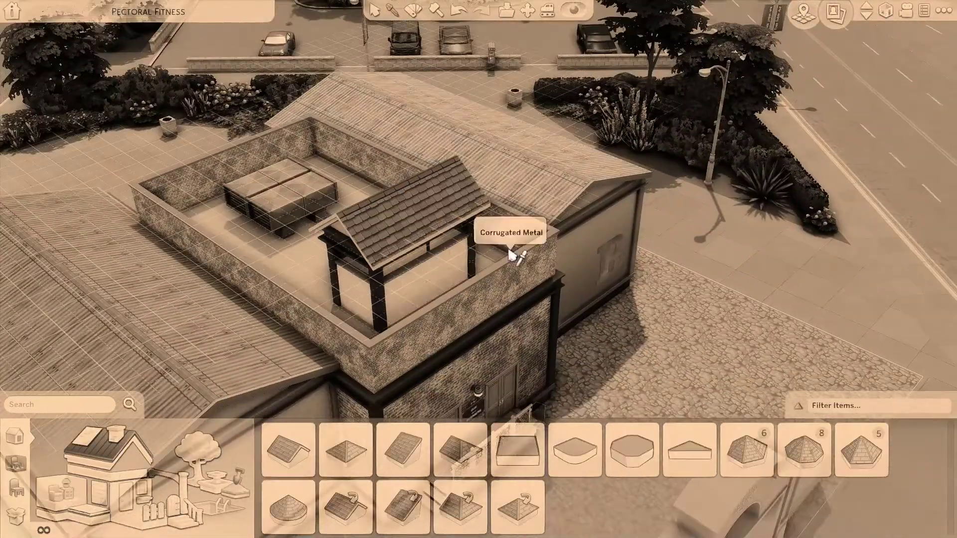
{"action": "left_click", "coordinate": [513, 252]}
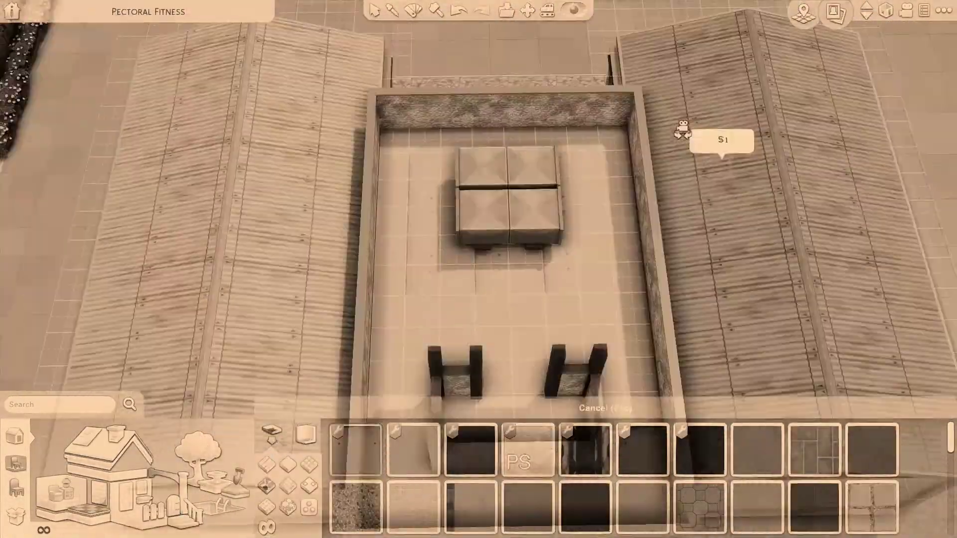
{"action": "left_click_drag", "start_coordinate": [683, 135], "coordinate": [593, 284]}
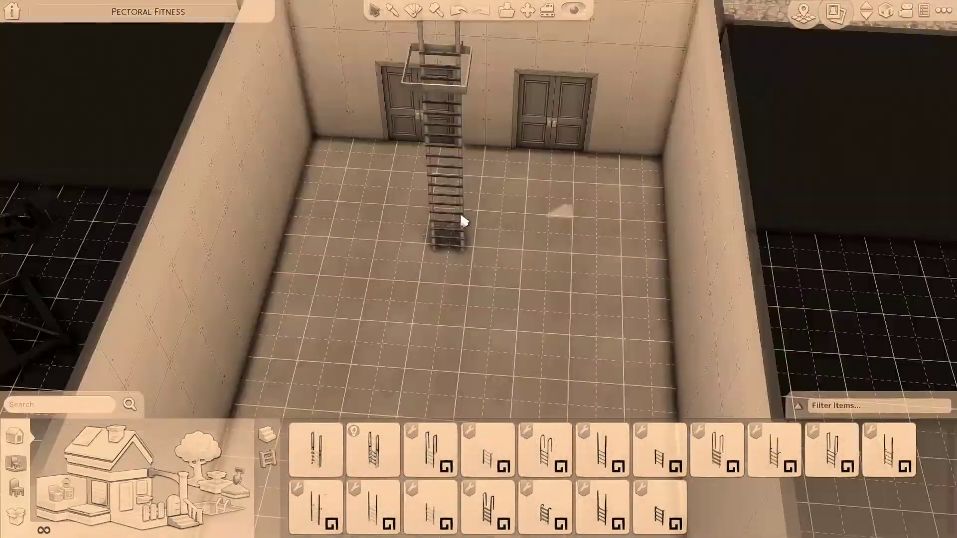
Step: Enclose the indoor ladders near the entrance in a small room with doors
{"action": "scroll", "coordinate": [460, 218], "scroll_direction": "down", "scroll_amount": 5}
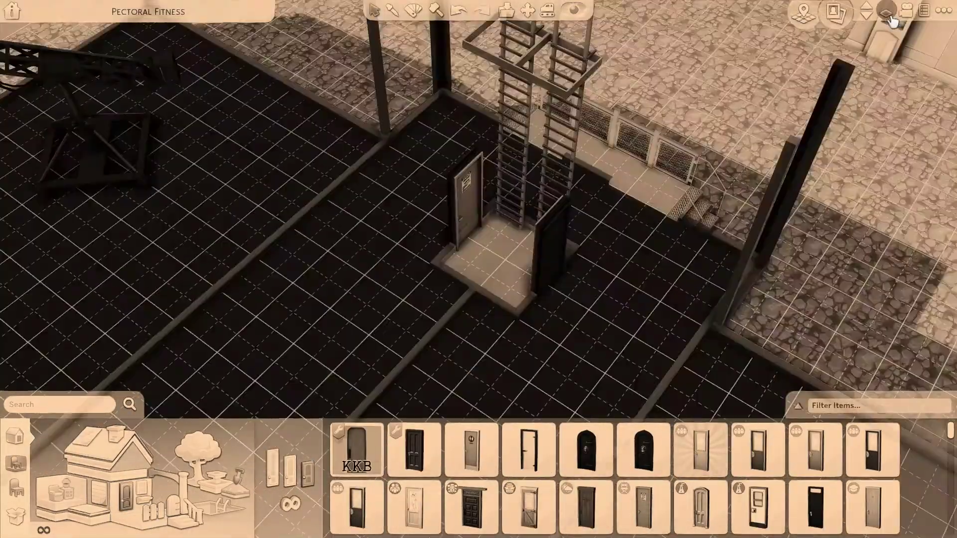
Step: Search the catalog for ** DEBUG ** objects and place a pile of wooden planks in front of the large barn doors
{"action": "left_click", "coordinate": [64, 394]}
{"action": "type", "text": "de"}
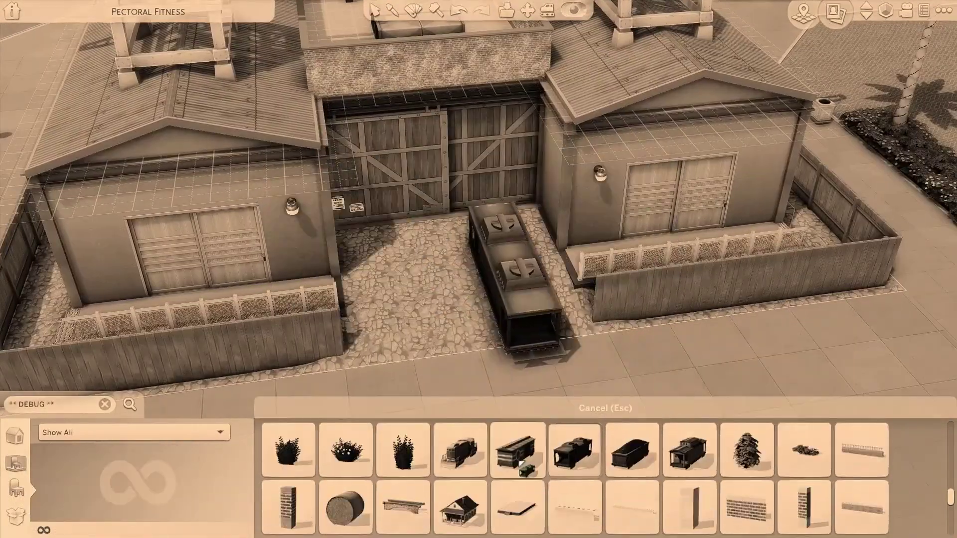
{"action": "scroll", "coordinate": [697, 478], "scroll_direction": "down", "scroll_amount": 6}
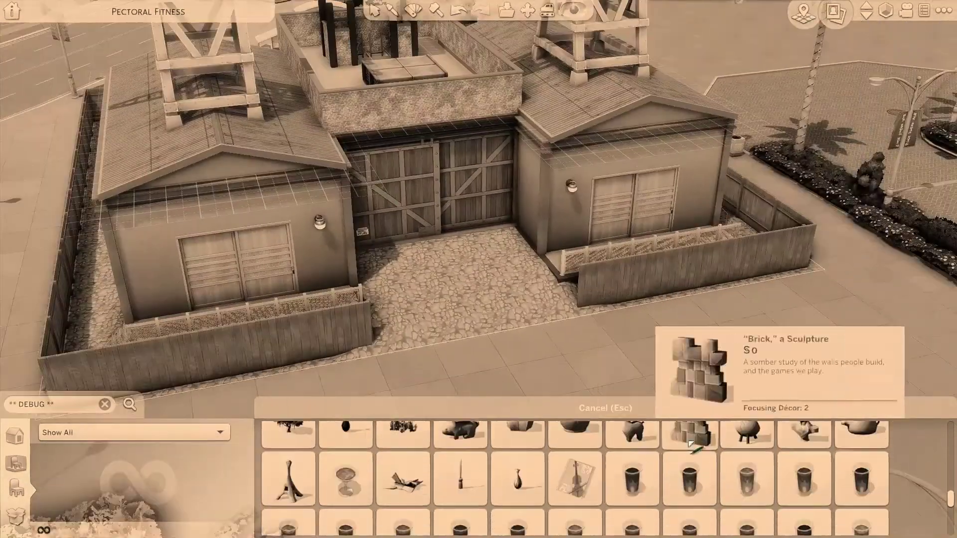
{"action": "scroll", "coordinate": [697, 478], "scroll_direction": "up", "scroll_amount": 2}
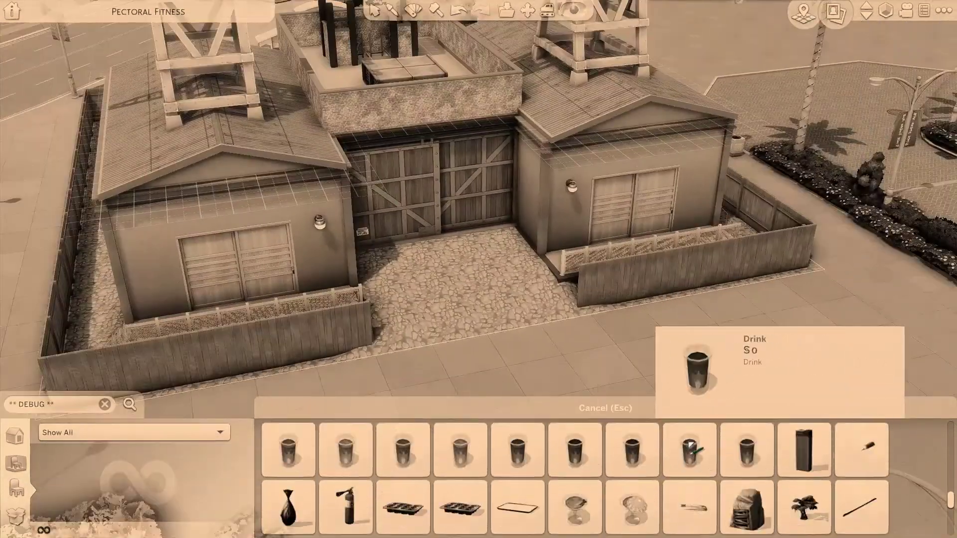
{"action": "left_click", "coordinate": [470, 253]}
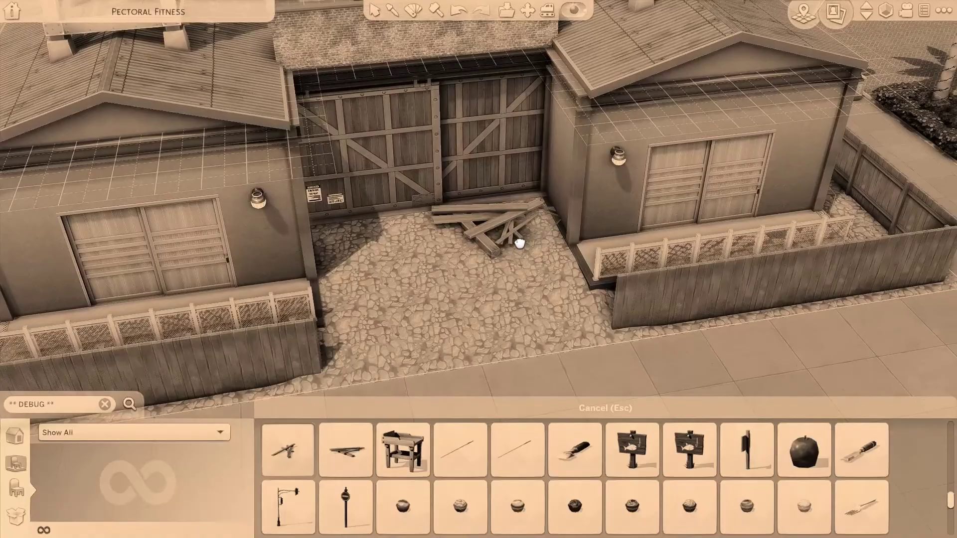
Step: Browse the debug props and plant hedges in the front yard along the fence and below the letter C wall
{"action": "scroll", "coordinate": [615, 231], "scroll_direction": "down", "scroll_amount": 3}
{"action": "scroll", "coordinate": [573, 478], "scroll_direction": "down", "scroll_amount": 2}
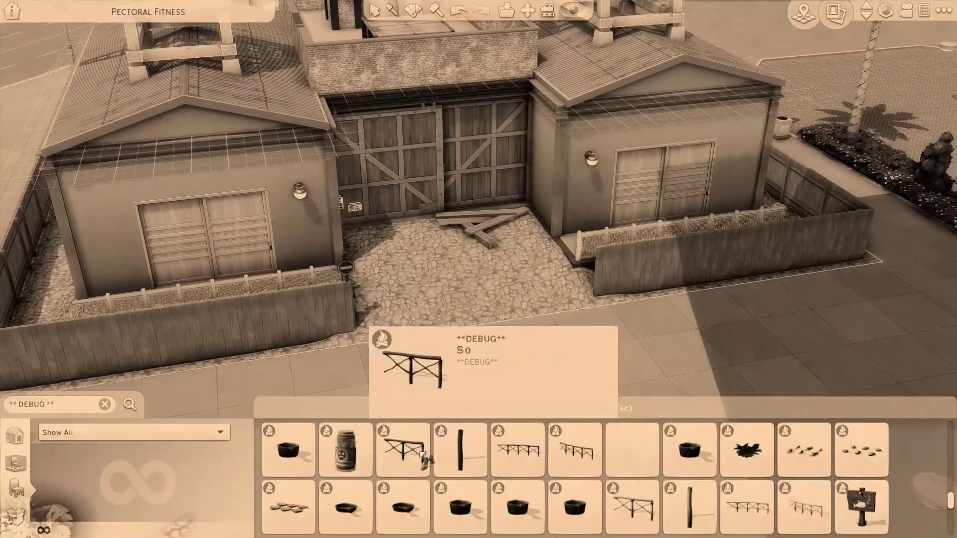
{"action": "left_click", "coordinate": [423, 456]}
{"action": "scroll", "coordinate": [605, 466], "scroll_direction": "down", "scroll_amount": 3}
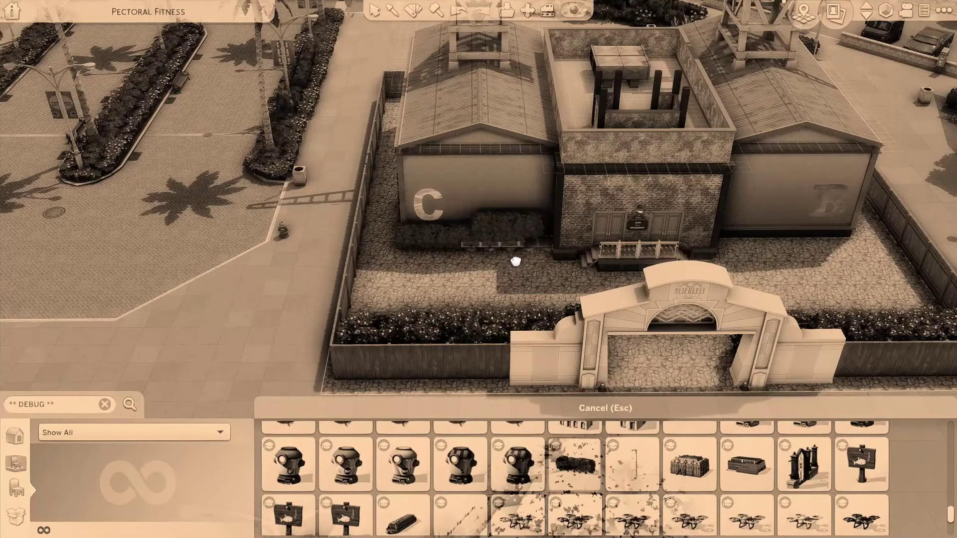
{"action": "key", "text": "End"}
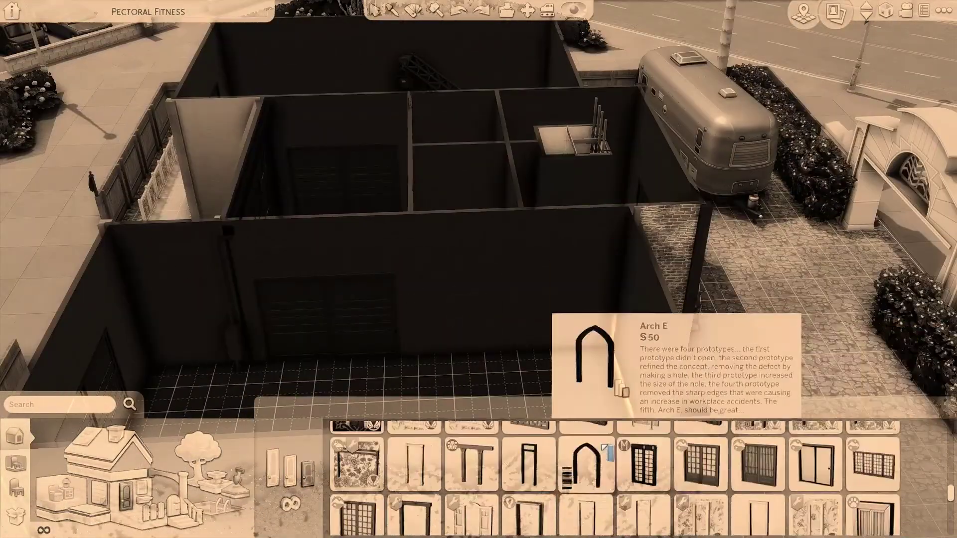
Step: Hang a framed costume display on the wall beside the door of the small plank-floored room
{"action": "scroll", "coordinate": [508, 293], "scroll_direction": "up", "scroll_amount": 5}
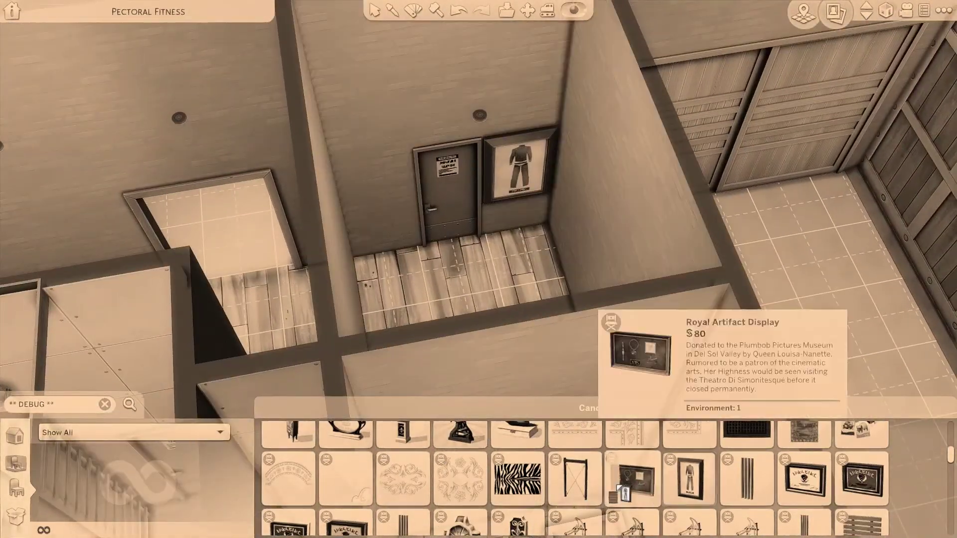
{"action": "left_click", "coordinate": [518, 167]}
{"action": "left_click", "coordinate": [493, 113]}
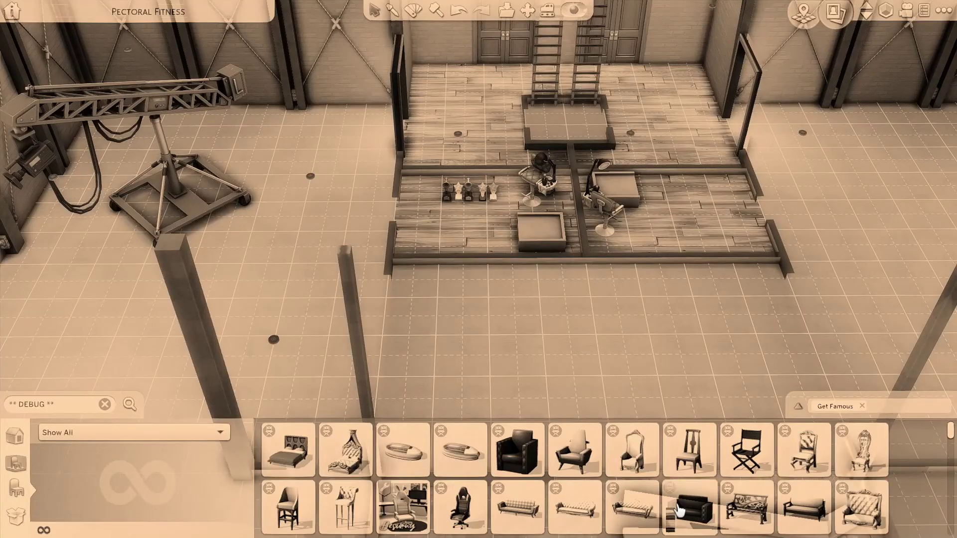
Step: Browse the Get Famous objects and stand a tripod film camera in the large hall with cross-braced walls
{"action": "scroll", "coordinate": [604, 477], "scroll_direction": "down", "scroll_amount": 5}
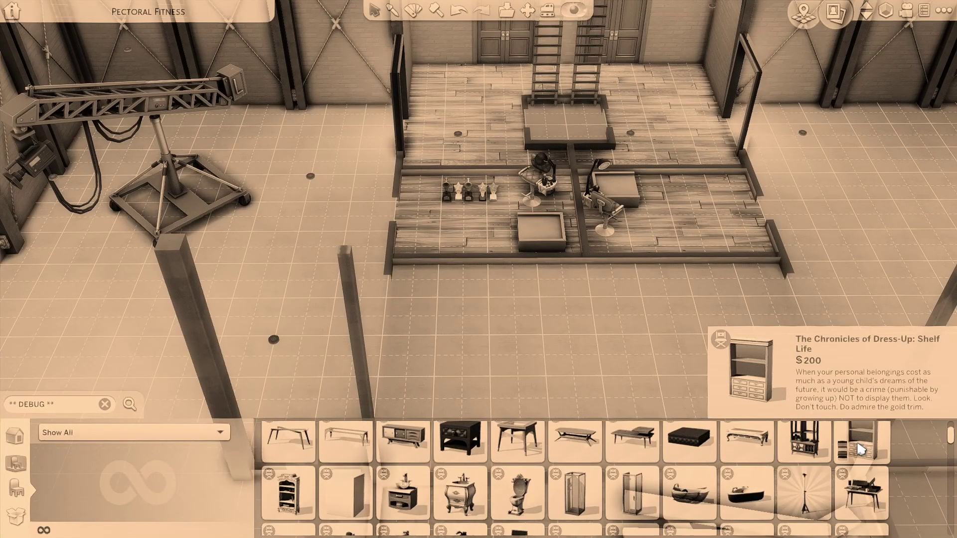
{"action": "scroll", "coordinate": [653, 469], "scroll_direction": "down", "scroll_amount": 5}
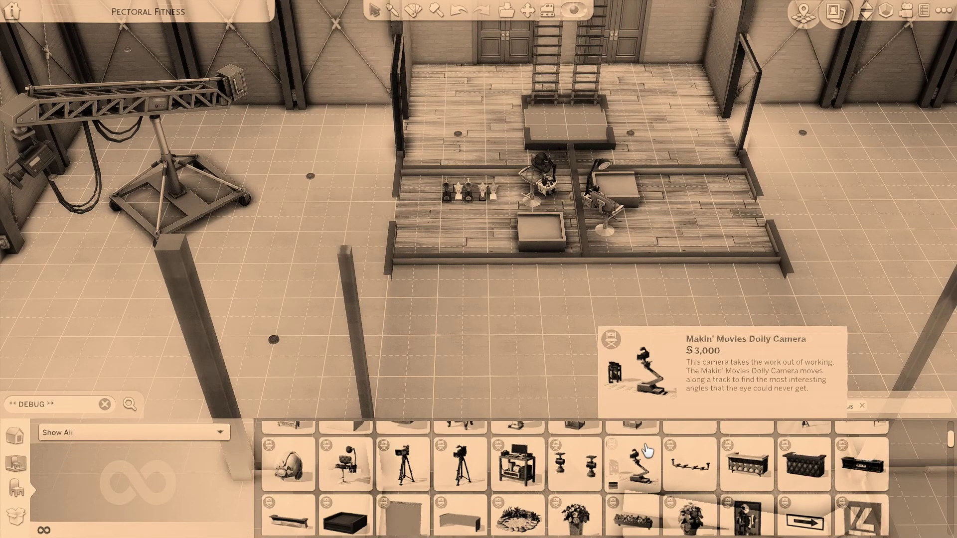
{"action": "left_click", "coordinate": [403, 461]}
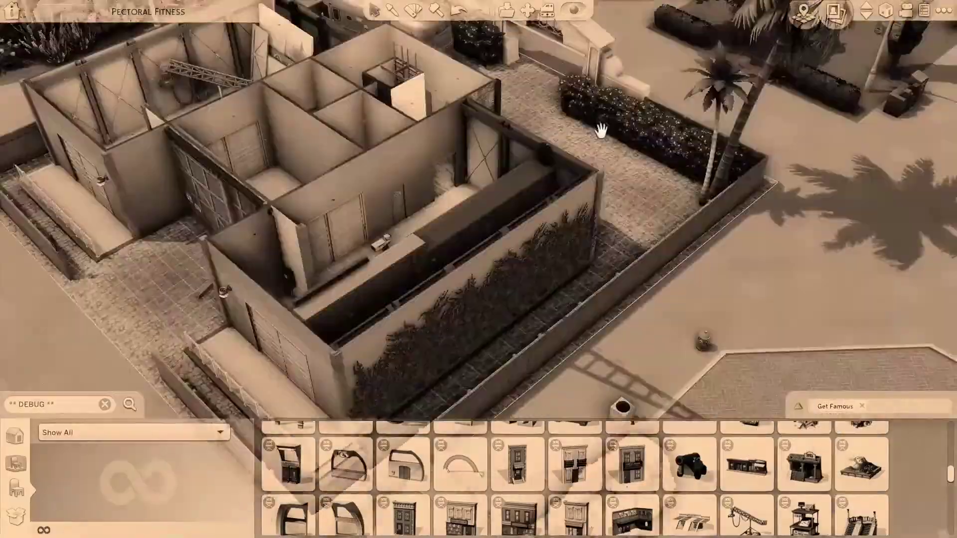
{"action": "key", "text": "d"}
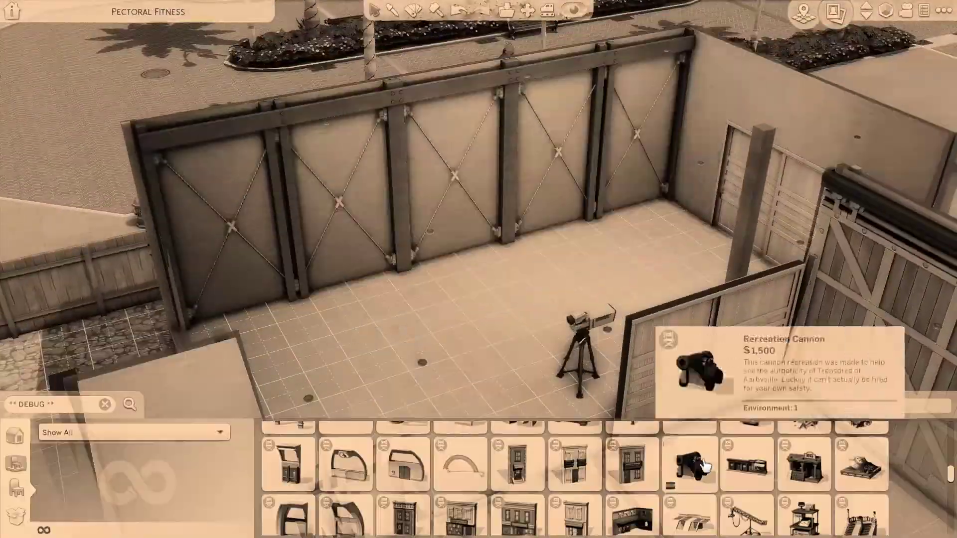
Step: Place the two-storey western saloon film set against the hall's outer wall, facing the tripod camera
{"action": "scroll", "coordinate": [705, 466], "scroll_direction": "down", "scroll_amount": 1}
{"action": "left_click", "coordinate": [632, 478]}
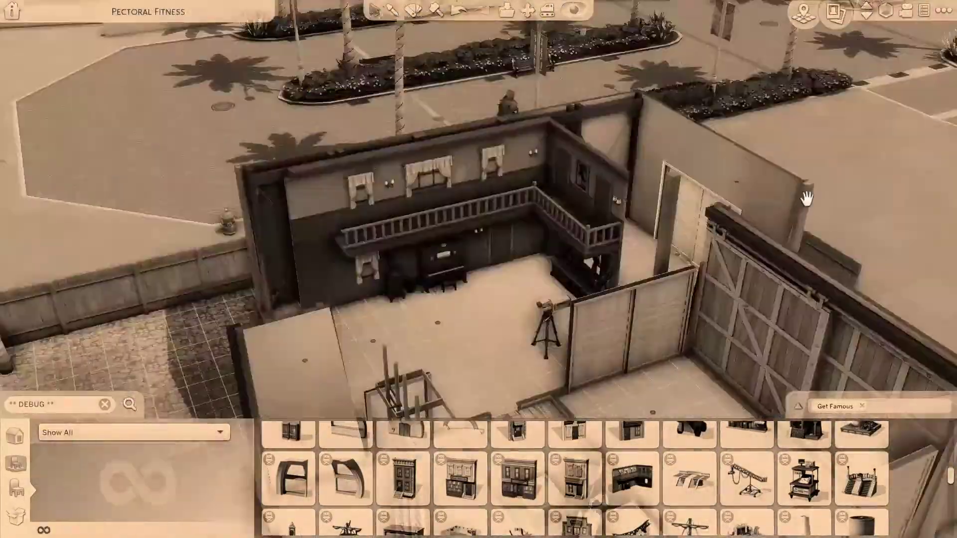
{"action": "scroll", "coordinate": [438, 473], "scroll_direction": "down", "scroll_amount": 1}
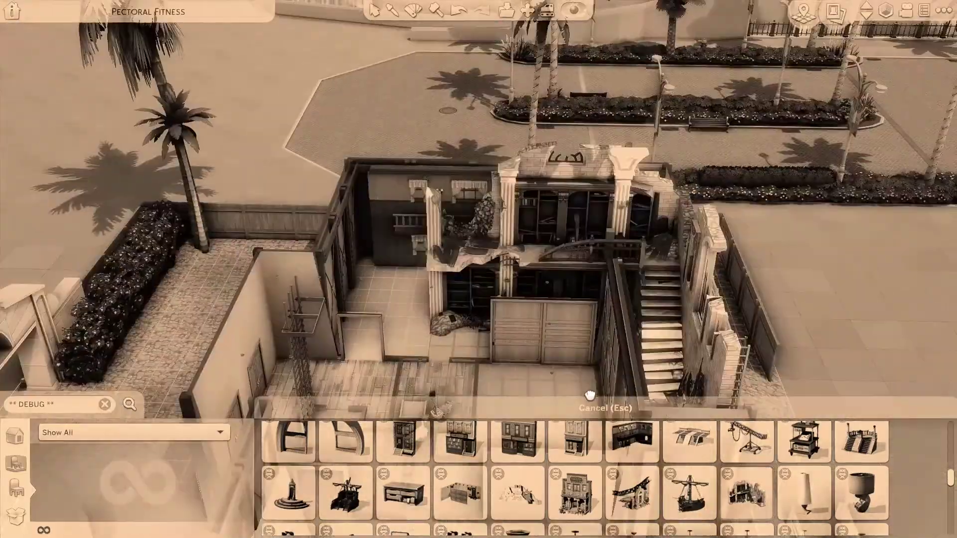
{"action": "key", "text": "Escape"}
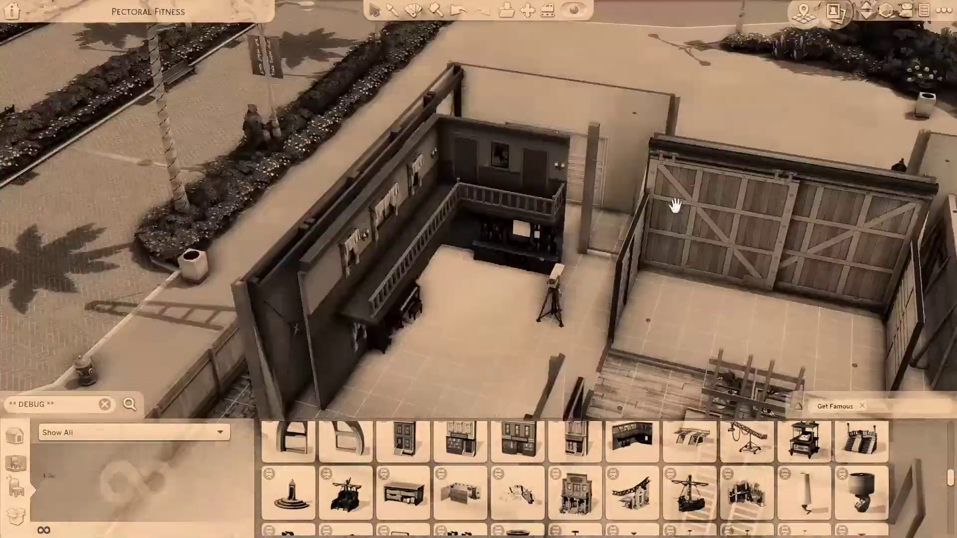
{"action": "scroll", "coordinate": [438, 259], "scroll_direction": "up", "scroll_amount": 2}
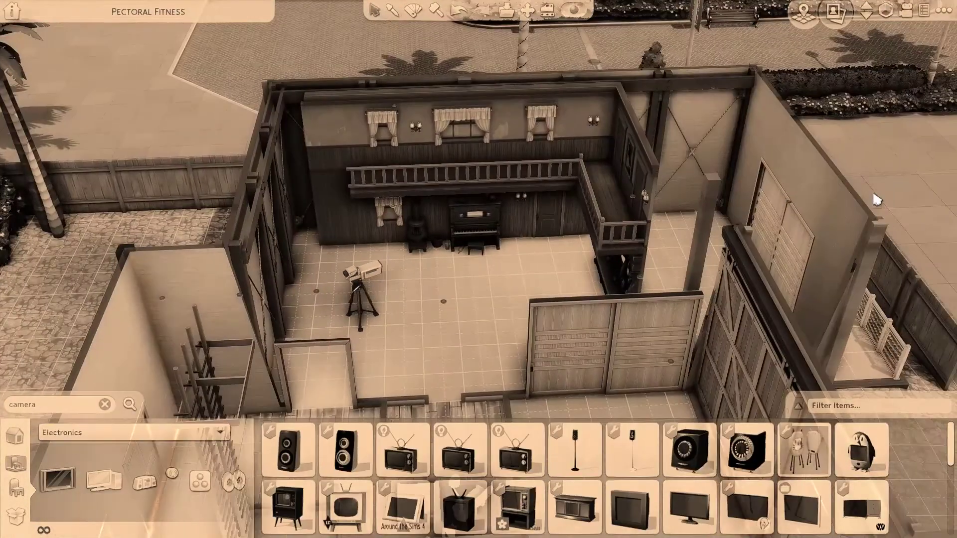
Step: Set out three round tables in the saloon: one with a checked cloth, one with a plain light cloth and one bare
{"action": "left_click", "coordinate": [345, 449]}
{"action": "scroll", "coordinate": [373, 427], "scroll_direction": "up", "scroll_amount": 3}
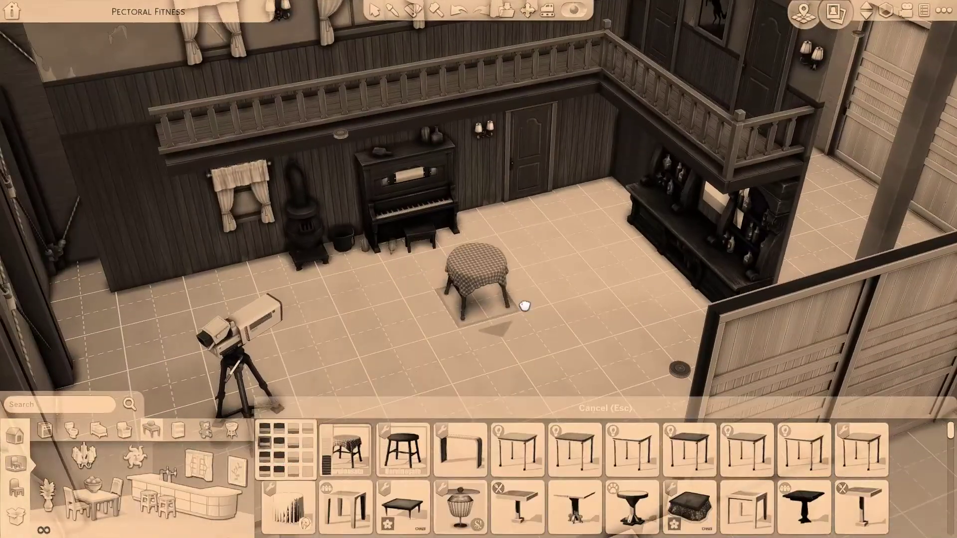
{"action": "left_click", "coordinate": [589, 323]}
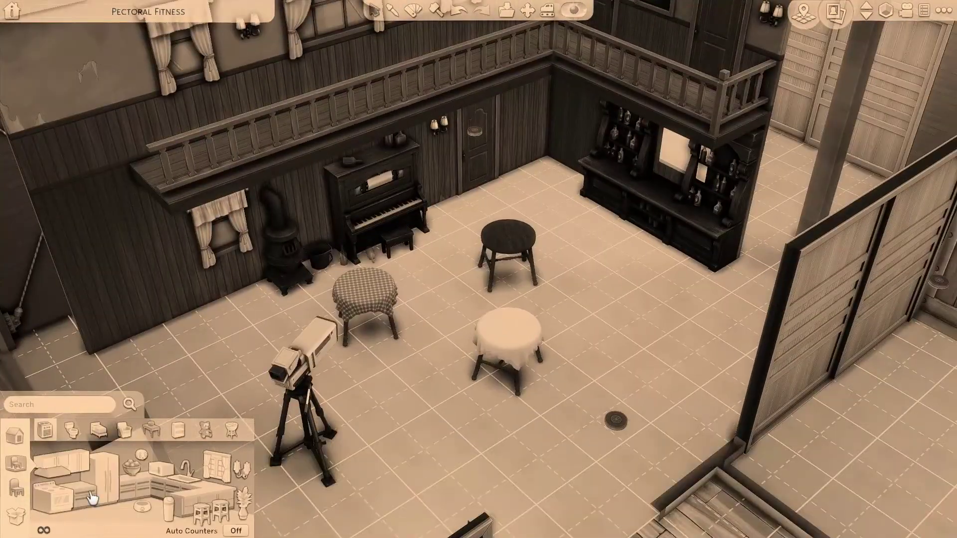
Step: Build a wood-topped bar counter in front of the saloon's bottle shelves and furnish it and the tables with round stools and chairs
{"action": "left_click", "coordinate": [92, 498]}
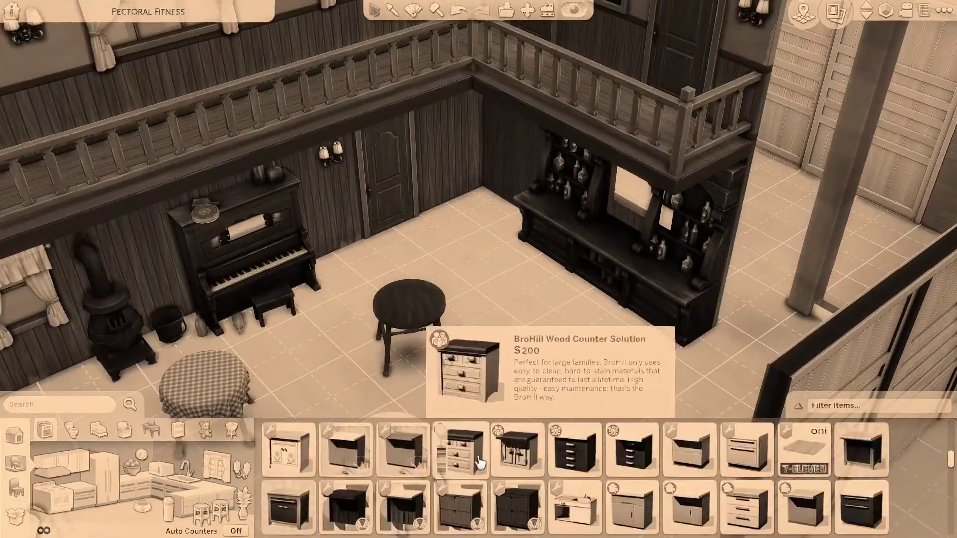
{"action": "left_click", "coordinate": [288, 449]}
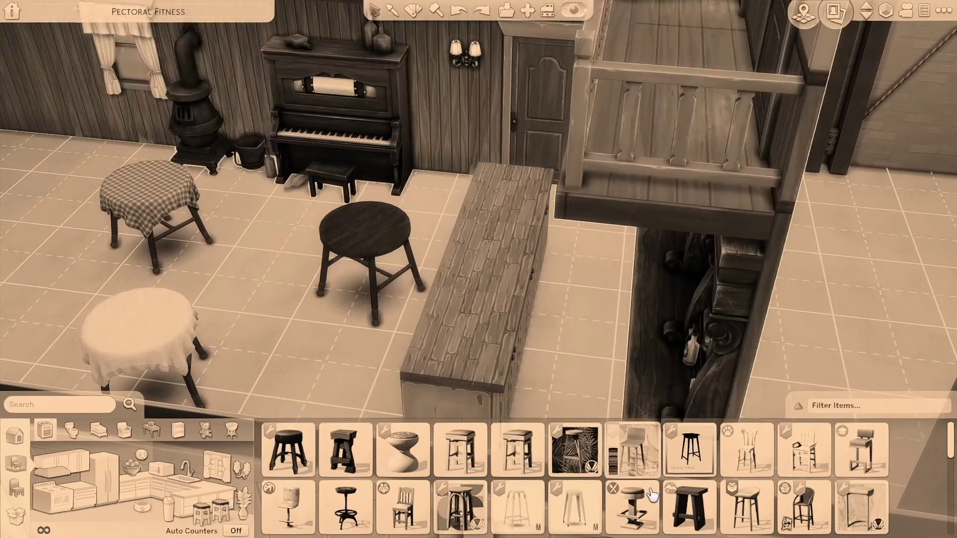
{"action": "left_click", "coordinate": [689, 449]}
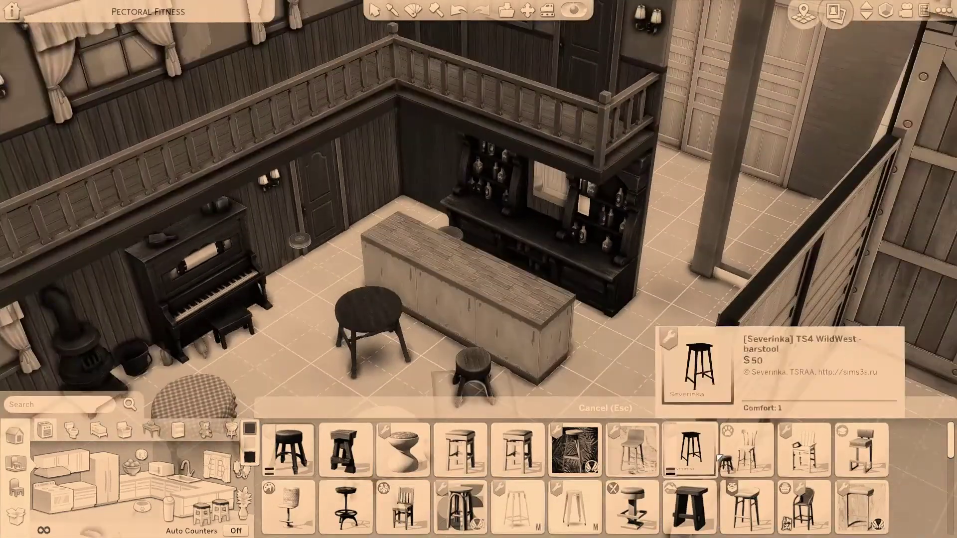
{"action": "scroll", "coordinate": [459, 473], "scroll_direction": "down", "scroll_amount": 1}
{"action": "left_click", "coordinate": [452, 386]}
{"action": "scroll", "coordinate": [453, 386], "scroll_direction": "down", "scroll_amount": 3}
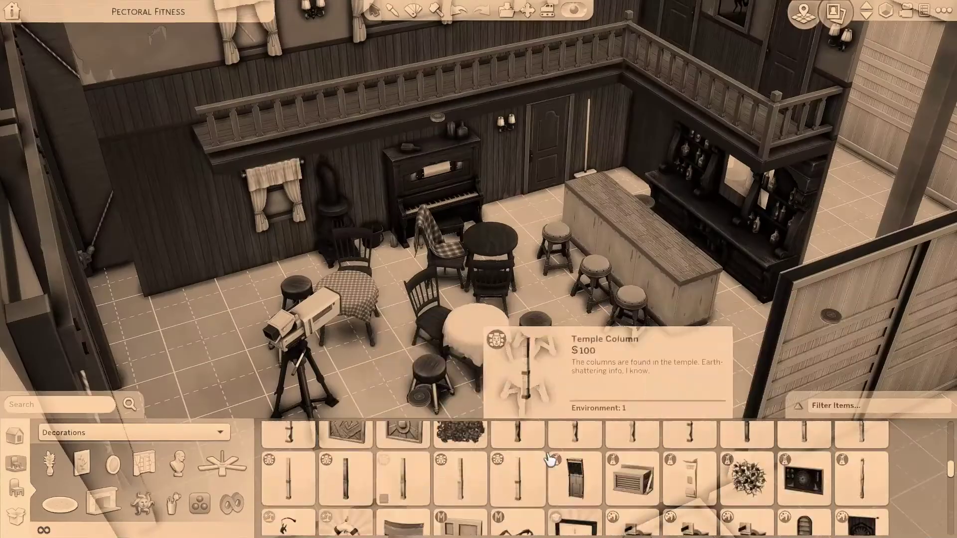
Step: Add Stage Markings decals to the floor around the saloon tables and camera
{"action": "left_click", "coordinate": [43, 409]}
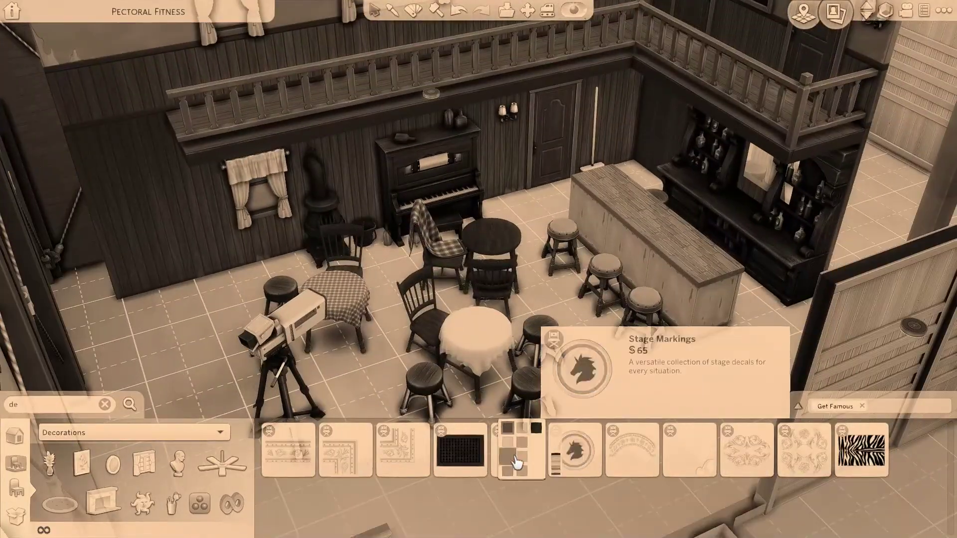
{"action": "scroll", "coordinate": [630, 223], "scroll_direction": "down", "scroll_amount": 3}
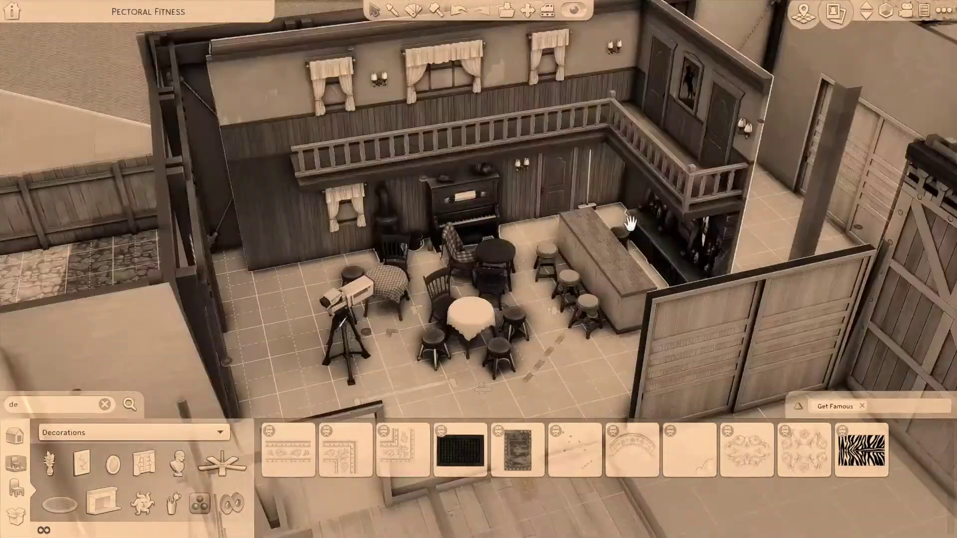
{"action": "mouse_move", "coordinate": [697, 471]}
{"action": "scroll", "coordinate": [518, 416], "scroll_direction": "up", "scroll_amount": 2}
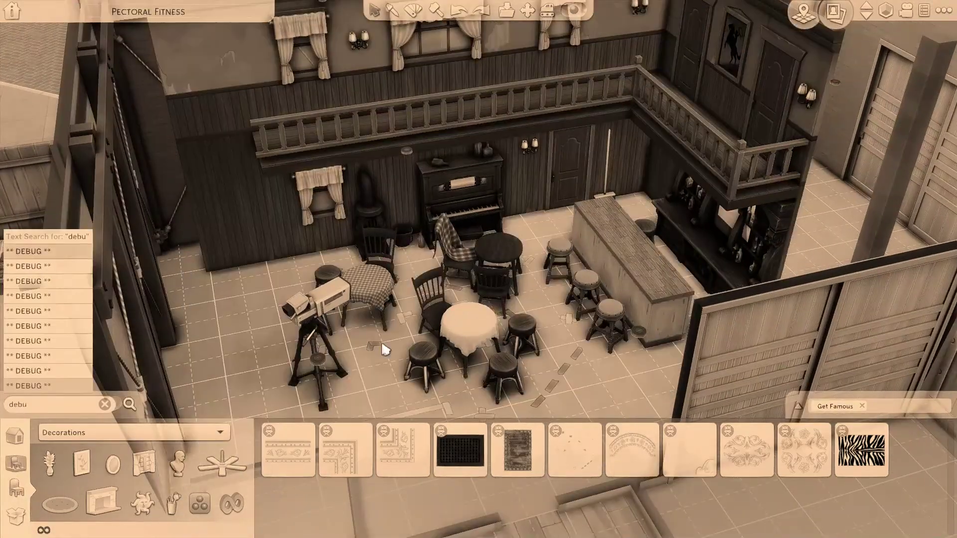
Step: Search the catalog for ** DEBUG ** objects and examine the props for dressing the saloon set
{"action": "key", "text": "Return"}
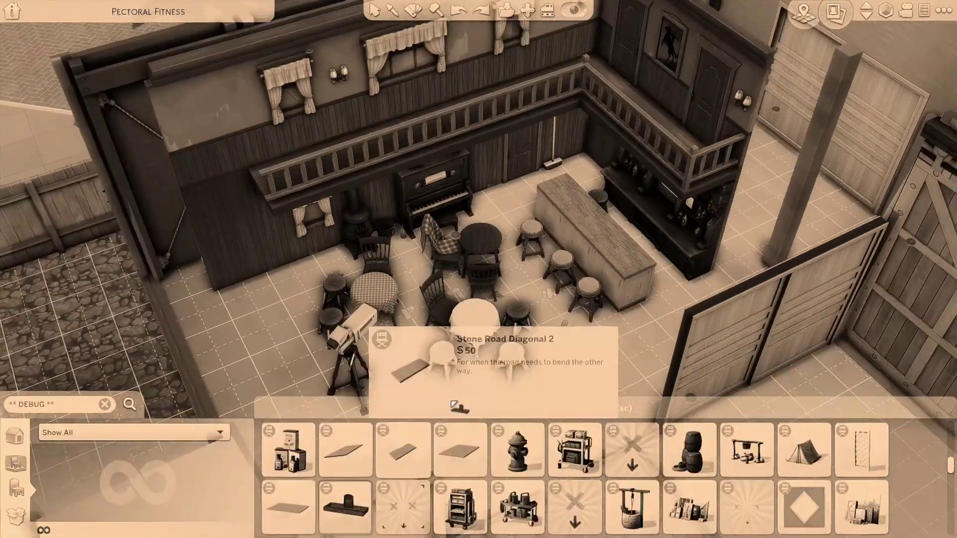
{"action": "scroll", "coordinate": [458, 491], "scroll_direction": "down", "scroll_amount": 3}
{"action": "scroll", "coordinate": [478, 200], "scroll_direction": "down", "scroll_amount": 3}
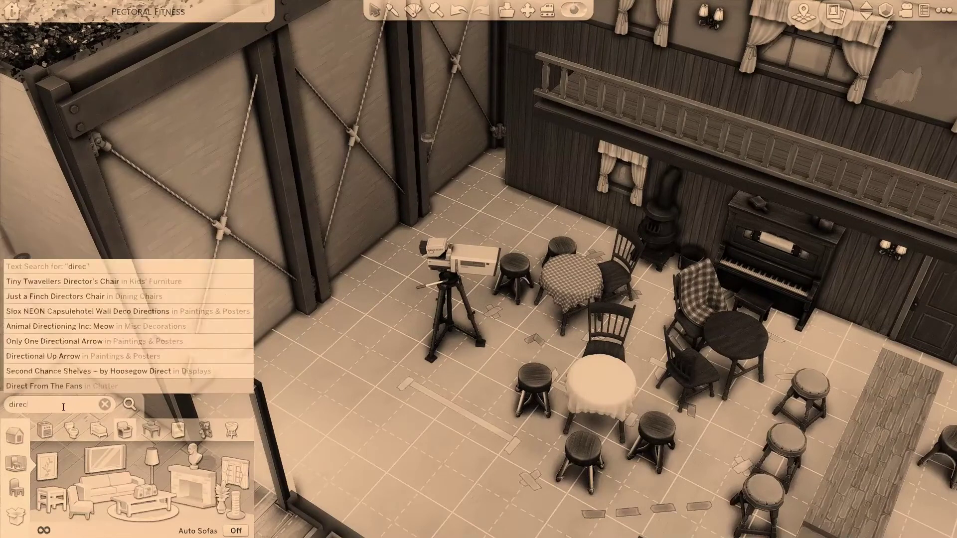
Step: Find the director's chairs and place several near the film camera and one in the bay behind the saloon set
{"action": "scroll", "coordinate": [390, 292], "scroll_direction": "down", "scroll_amount": 5}
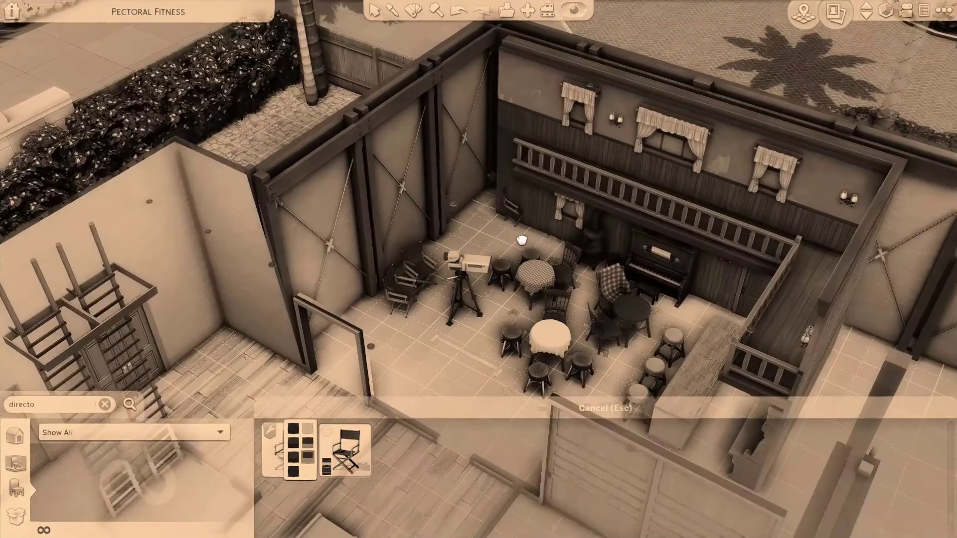
{"action": "scroll", "coordinate": [560, 326], "scroll_direction": "up", "scroll_amount": 5}
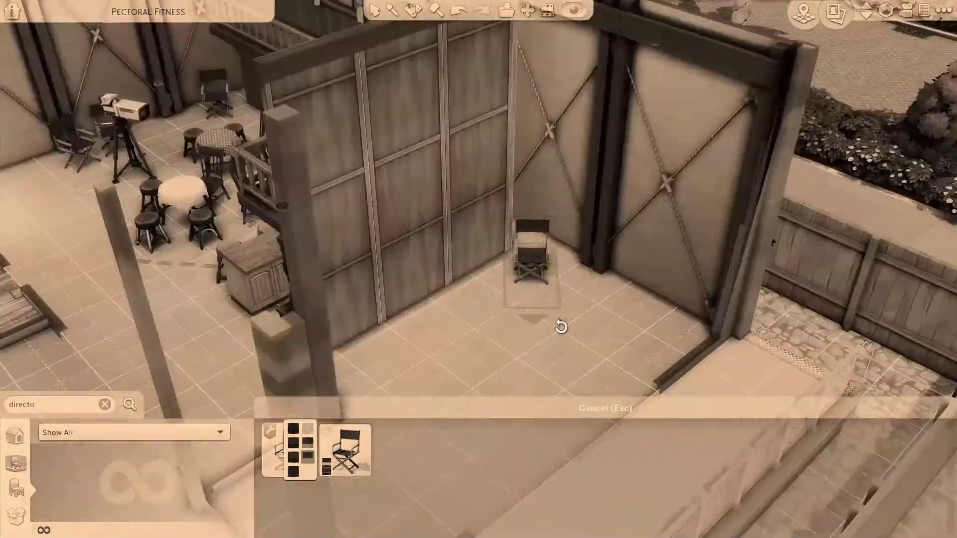
{"action": "left_click", "coordinate": [560, 326]}
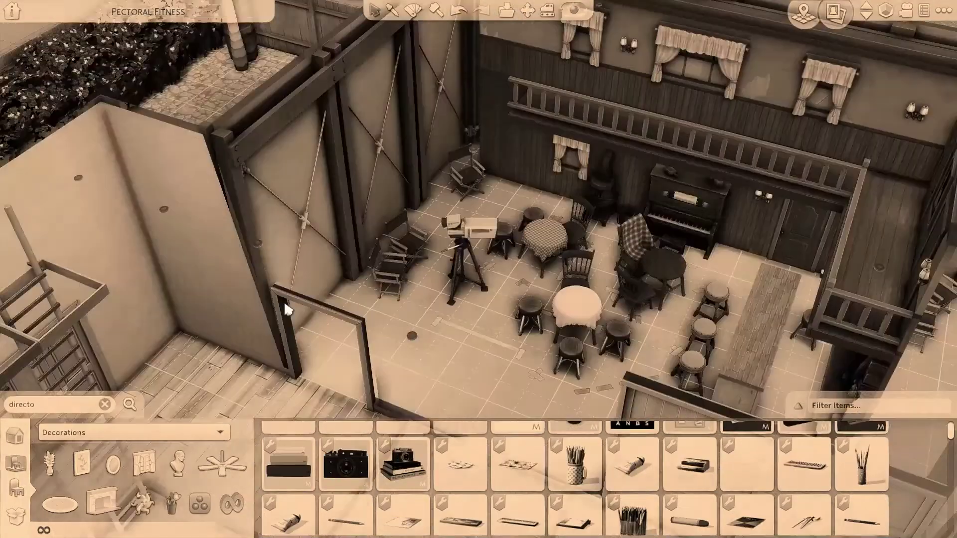
Step: Lay a dark notebook and loose papers on the seats of the director's chairs near the camera
{"action": "scroll", "coordinate": [418, 252], "scroll_direction": "up", "scroll_amount": 4}
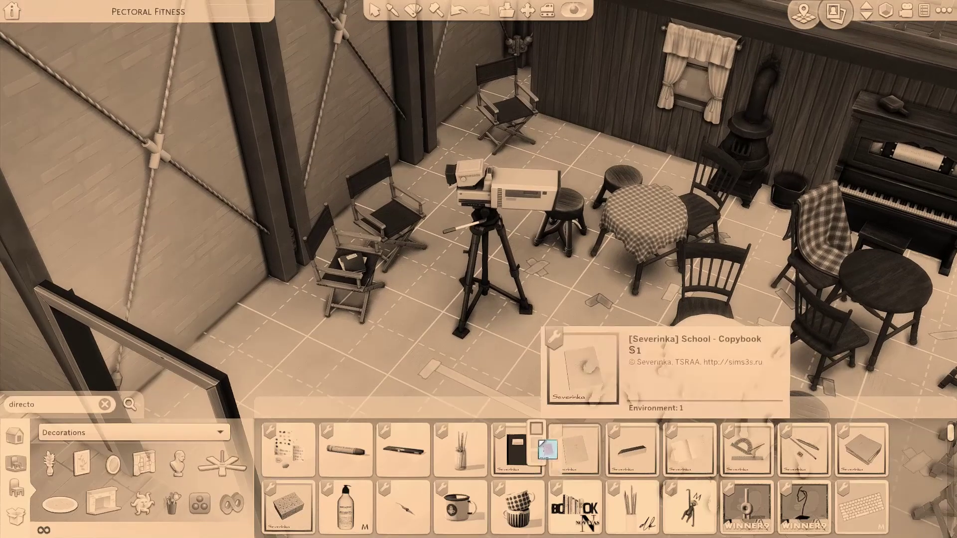
{"action": "key", "text": "e"}
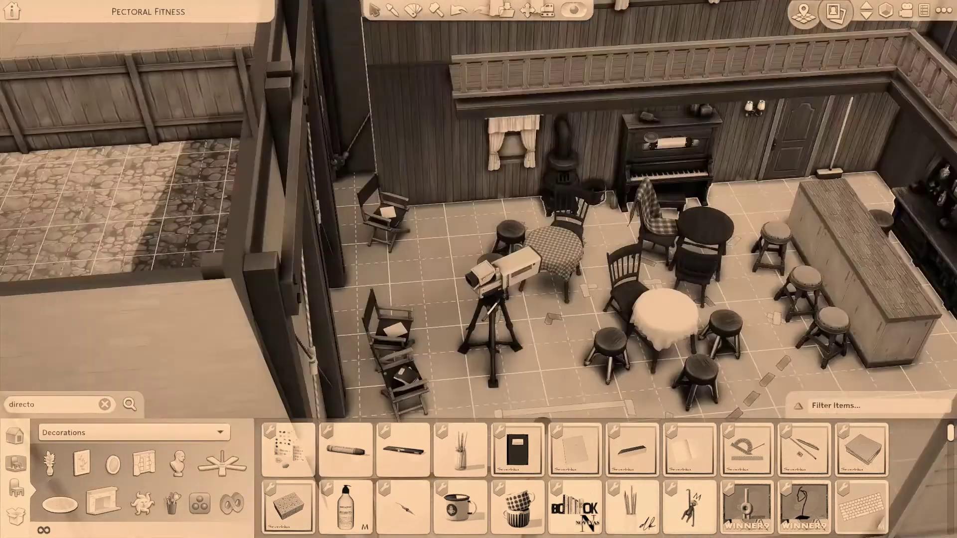
{"action": "scroll", "coordinate": [624, 498], "scroll_direction": "down", "scroll_amount": 3}
{"action": "scroll", "coordinate": [648, 479], "scroll_direction": "down", "scroll_amount": 3}
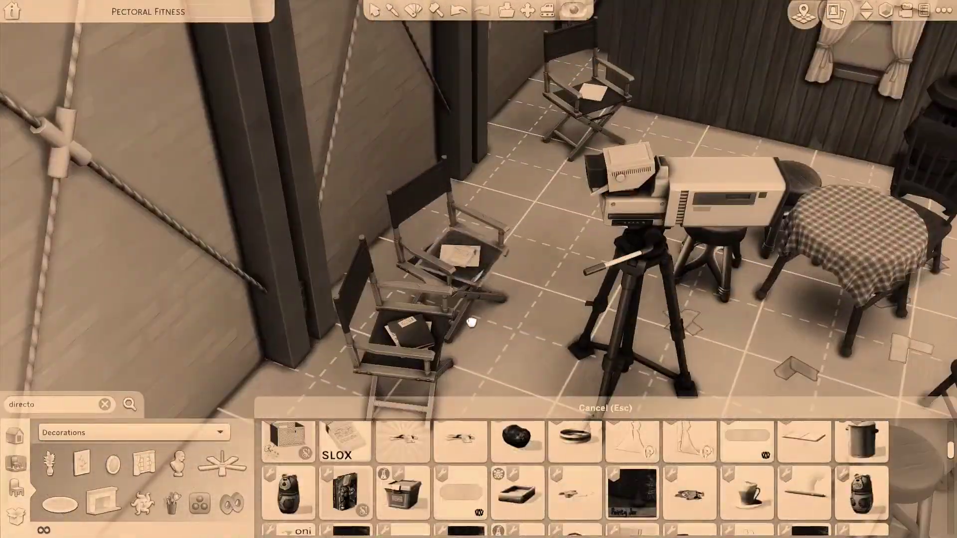
Step: Scatter boots and MSLIS Untidy Clothes on the plank floor beside the low boxes in the two salon-chair rooms
{"action": "scroll", "coordinate": [573, 479], "scroll_direction": "down", "scroll_amount": 2}
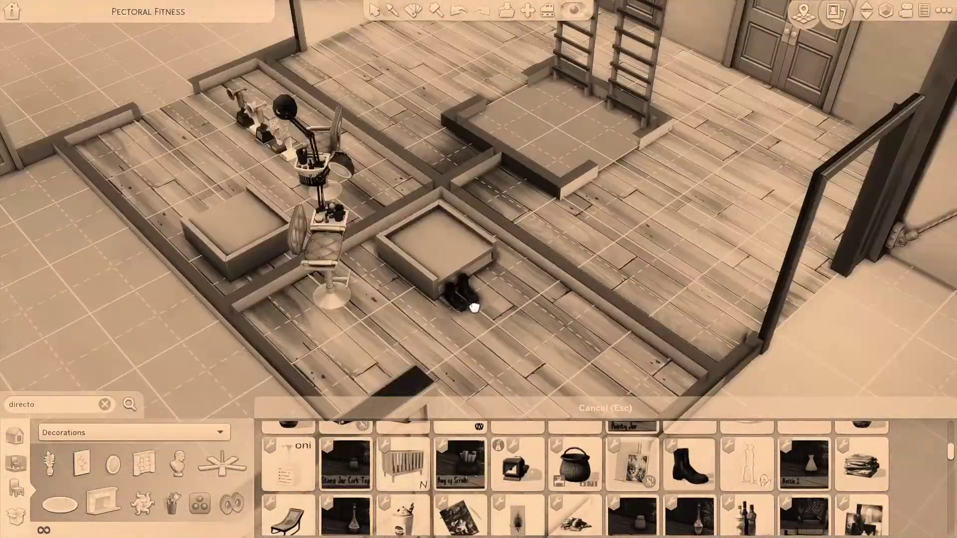
{"action": "key", "text": "e"}
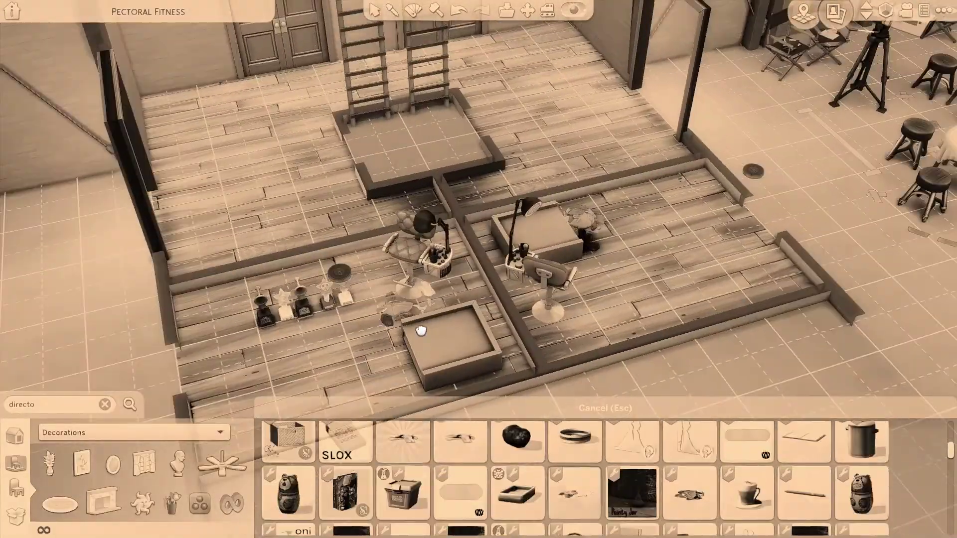
{"action": "key", "text": "e"}
{"action": "left_click", "coordinate": [432, 374]}
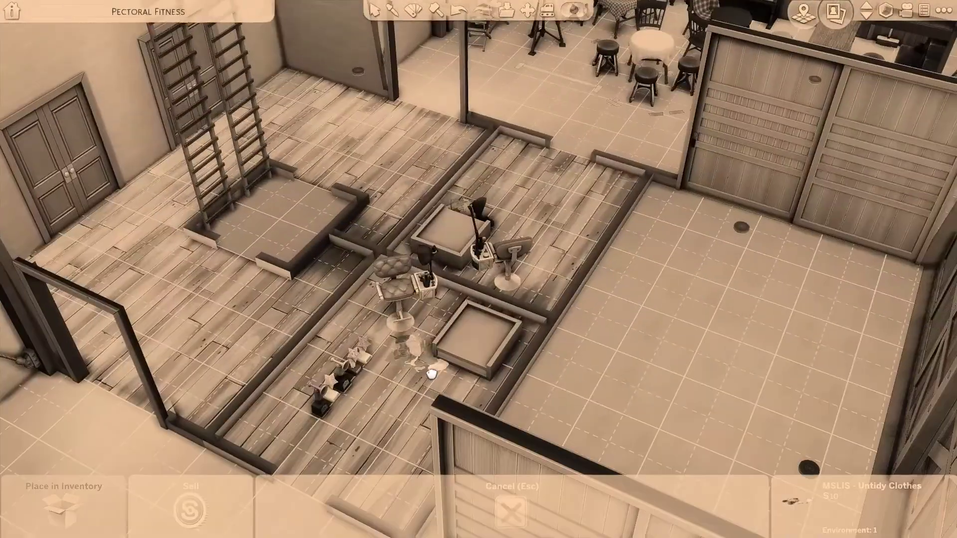
{"action": "left_click", "coordinate": [343, 366]}
{"action": "key", "text": "e"}
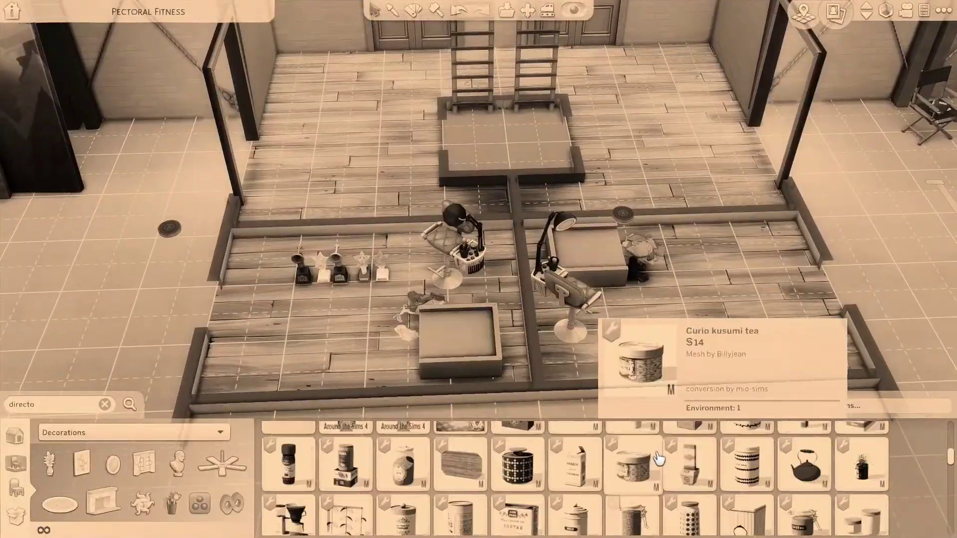
Step: Place a round bin at the corner of the ladder enclosure and more containers beside the low boxes in the two rooms
{"action": "key", "text": "e"}
{"action": "key", "text": "q"}
{"action": "left_click", "coordinate": [104, 404]}
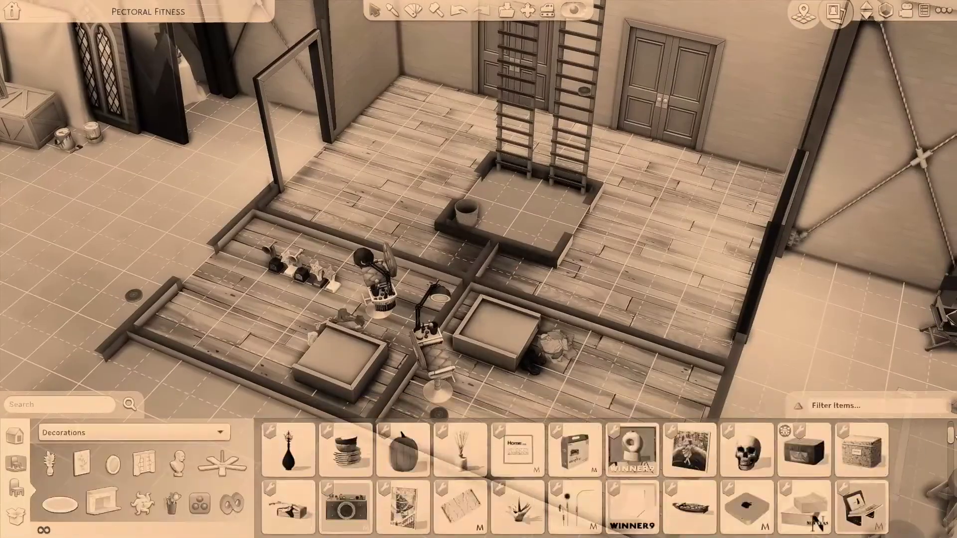
{"action": "scroll", "coordinate": [681, 471], "scroll_direction": "down", "scroll_amount": 6}
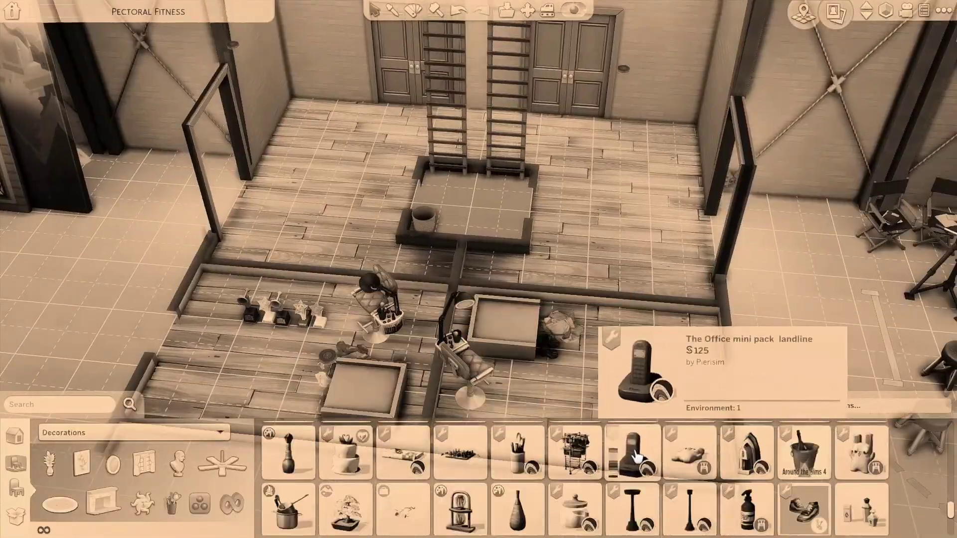
Step: Place a low shelf beneath the framed poster beside the dressing-room door as a stand for the boots
{"action": "mouse_move", "coordinate": [212, 429]}
{"action": "scroll", "coordinate": [747, 499], "scroll_direction": "down", "scroll_amount": 3}
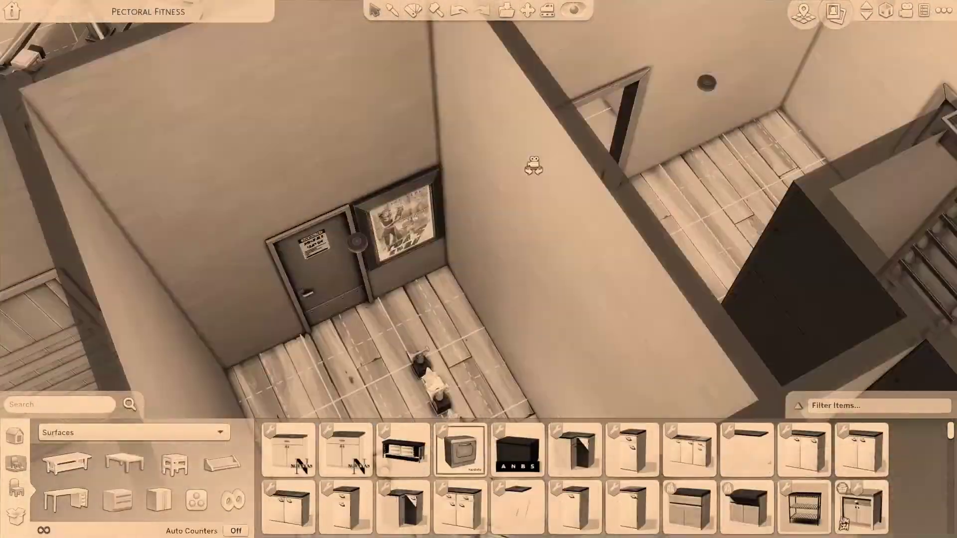
{"action": "scroll", "coordinate": [747, 473], "scroll_direction": "down", "scroll_amount": 3}
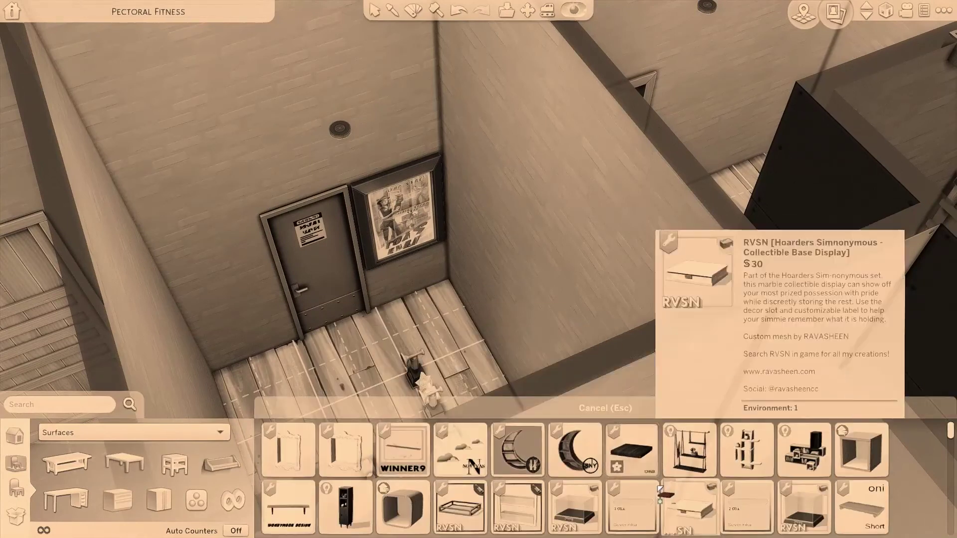
{"action": "left_click", "coordinate": [574, 479]}
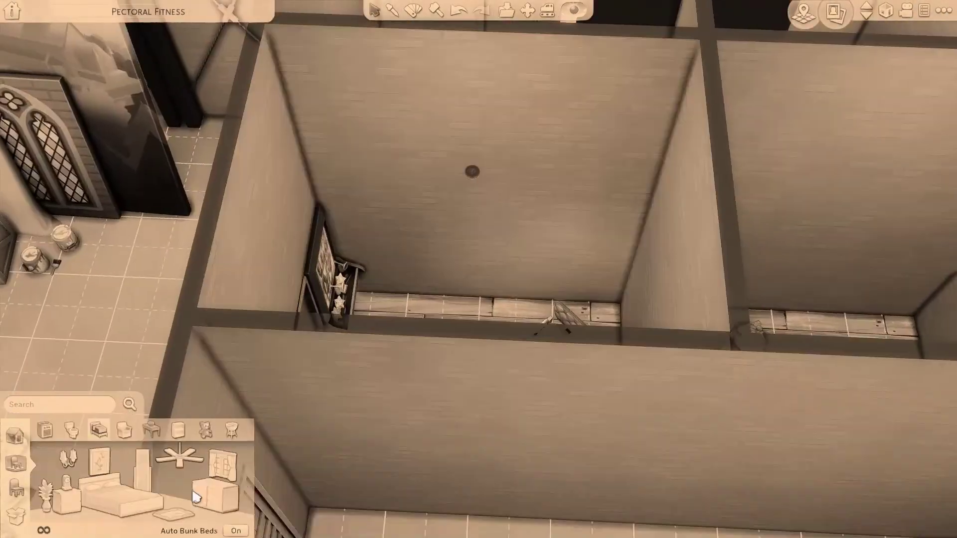
Step: Furnish both dressing rooms with arched wardrobes, garment racks, a dress form and ornate patterned rugs, searching for dress items
{"action": "left_click", "coordinate": [195, 496]}
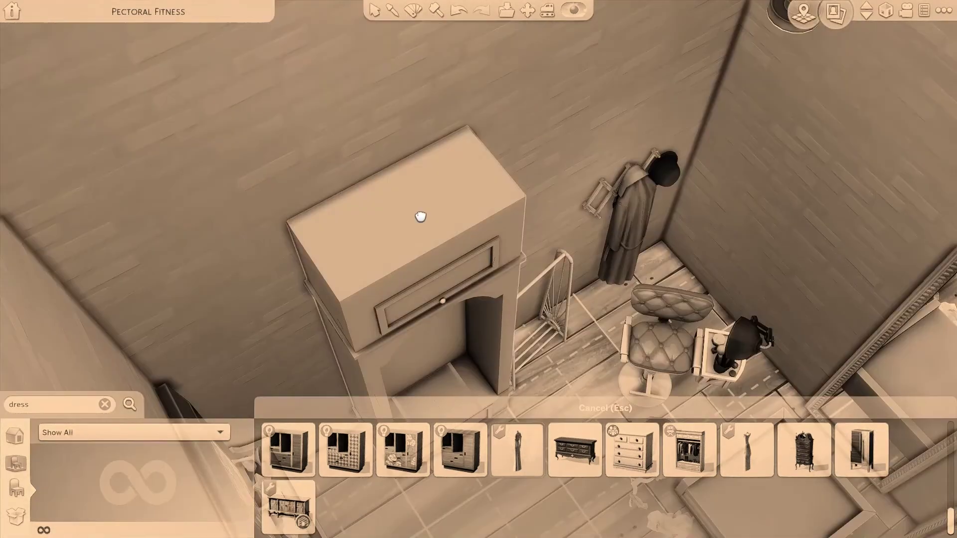
{"action": "scroll", "coordinate": [420, 216], "scroll_direction": "down", "scroll_amount": 5}
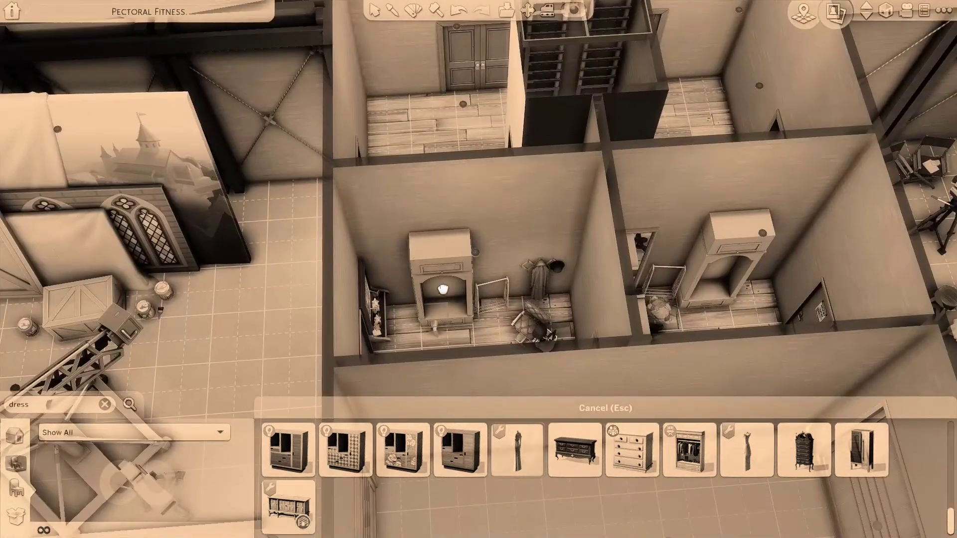
{"action": "scroll", "coordinate": [443, 288], "scroll_direction": "down", "scroll_amount": 3}
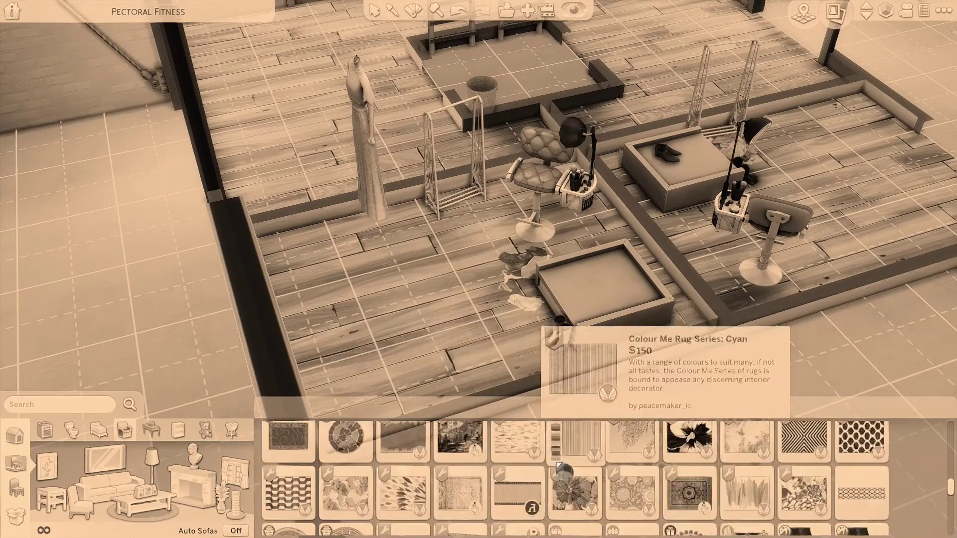
{"action": "scroll", "coordinate": [559, 467], "scroll_direction": "down", "scroll_amount": 5}
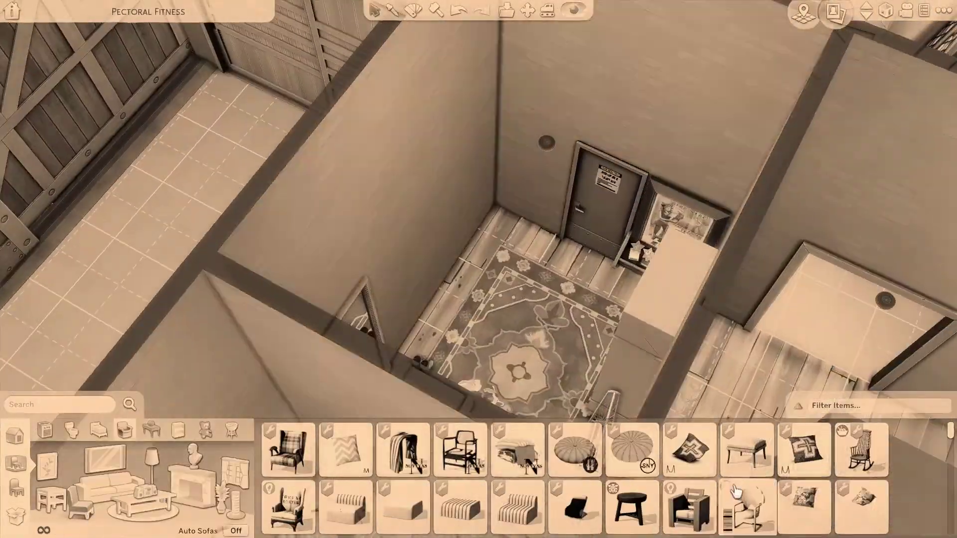
Step: Place a dark cushioned tub armchair in a corner of each dressing room
{"action": "scroll", "coordinate": [573, 469], "scroll_direction": "up", "scroll_amount": 2}
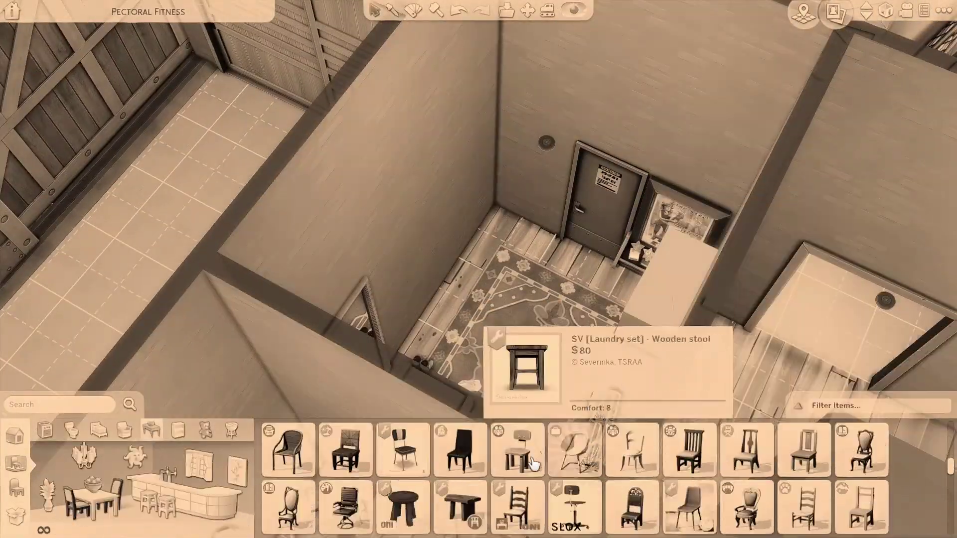
{"action": "scroll", "coordinate": [518, 468], "scroll_direction": "down", "scroll_amount": 2}
{"action": "left_click", "coordinate": [124, 430]}
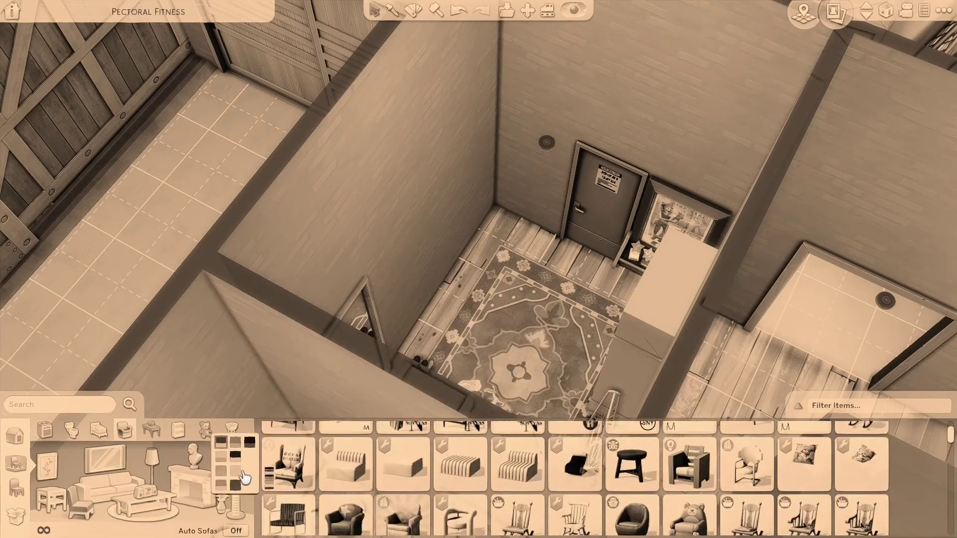
{"action": "scroll", "coordinate": [548, 479], "scroll_direction": "down", "scroll_amount": 5}
{"action": "left_click", "coordinate": [724, 491]}
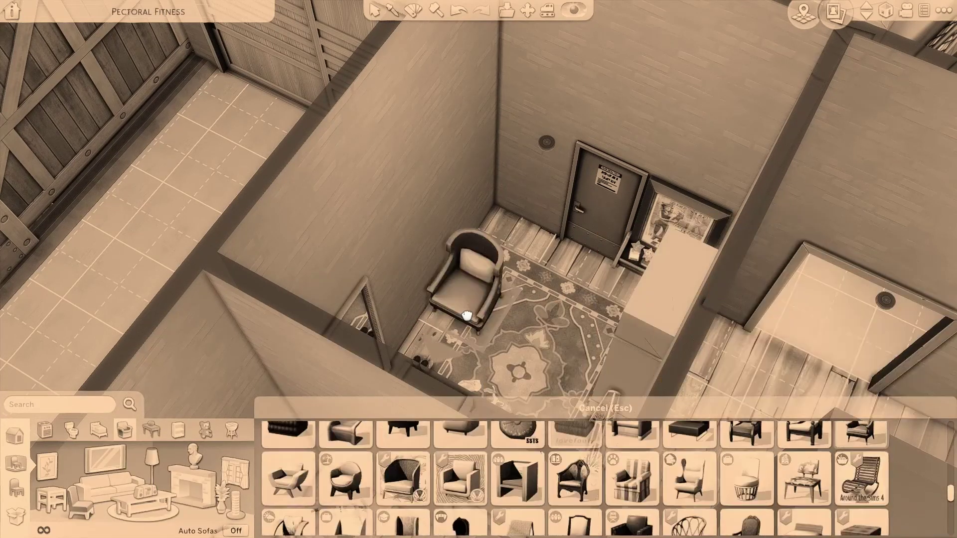
{"action": "left_click", "coordinate": [374, 9]}
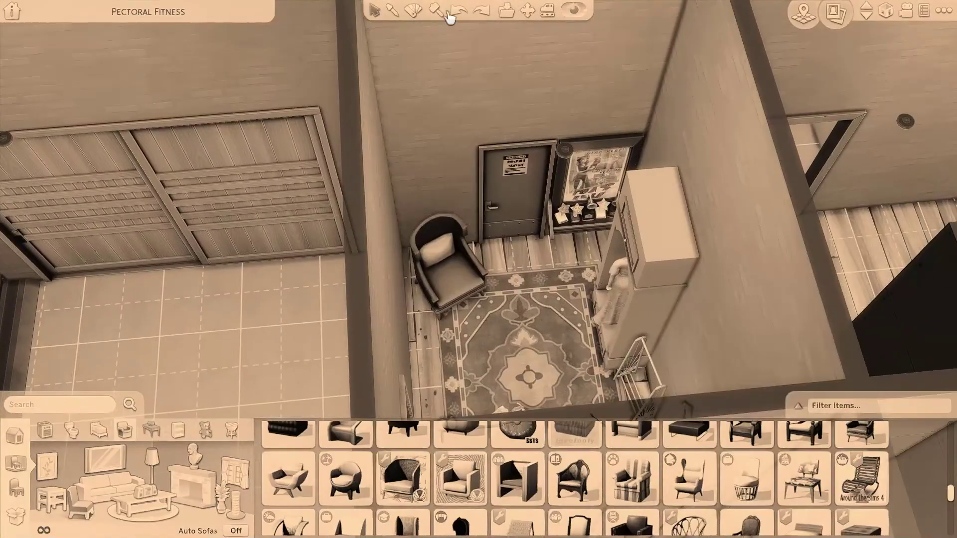
{"action": "scroll", "coordinate": [459, 498], "scroll_direction": "down", "scroll_amount": 1}
{"action": "left_click", "coordinate": [451, 298]}
{"action": "scroll", "coordinate": [451, 298], "scroll_direction": "down", "scroll_amount": 3}
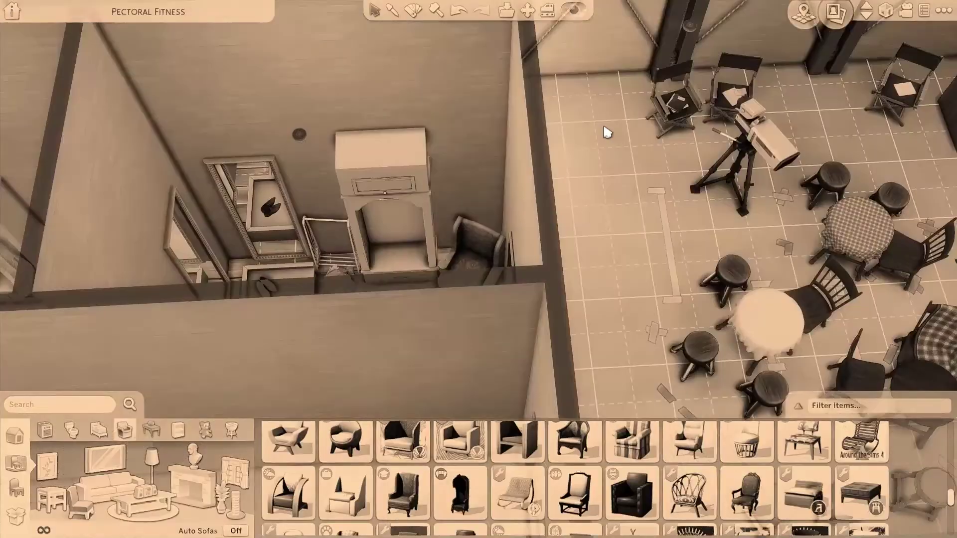
{"action": "scroll", "coordinate": [627, 160], "scroll_direction": "down", "scroll_amount": 2}
Step: Move the camera crane behind the adobe set's partition wall and place Stage Mark: Solo Scenes marks on the set floor
{"action": "left_click", "coordinate": [619, 272]}
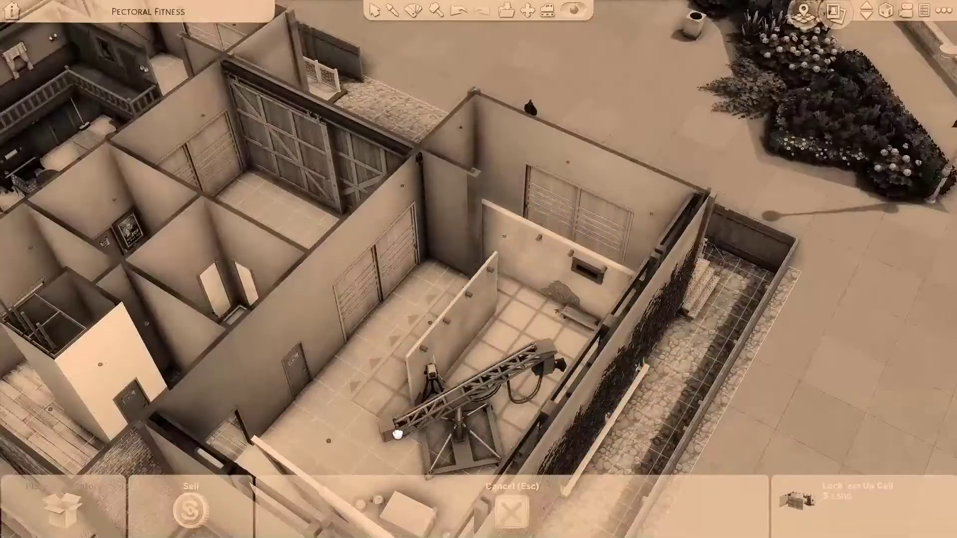
{"action": "scroll", "coordinate": [563, 202], "scroll_direction": "up", "scroll_amount": 5}
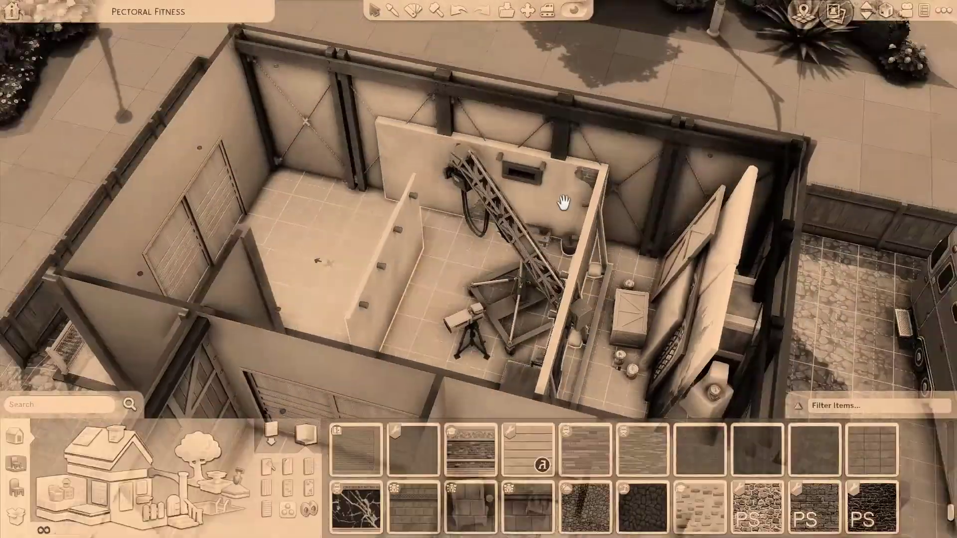
{"action": "left_click", "coordinate": [321, 261]}
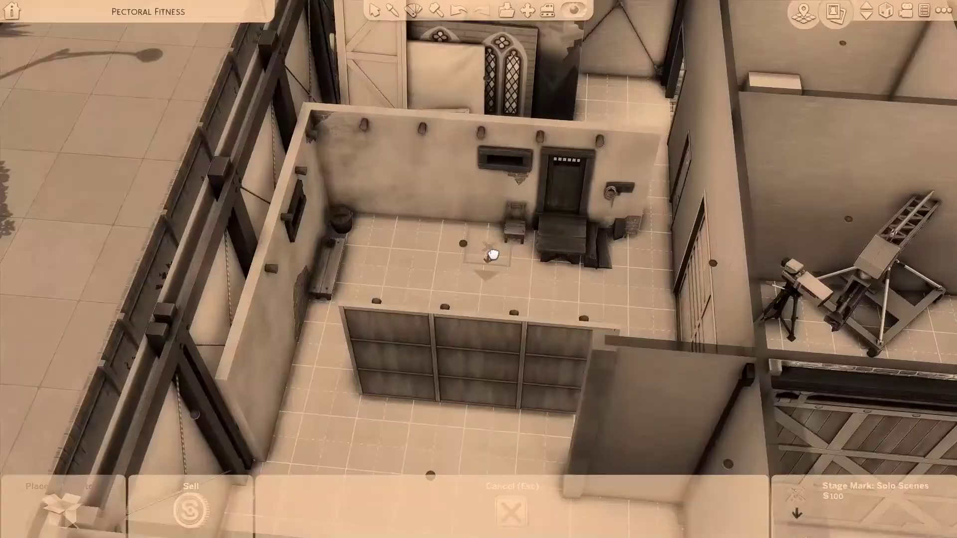
{"action": "left_click", "coordinate": [492, 254]}
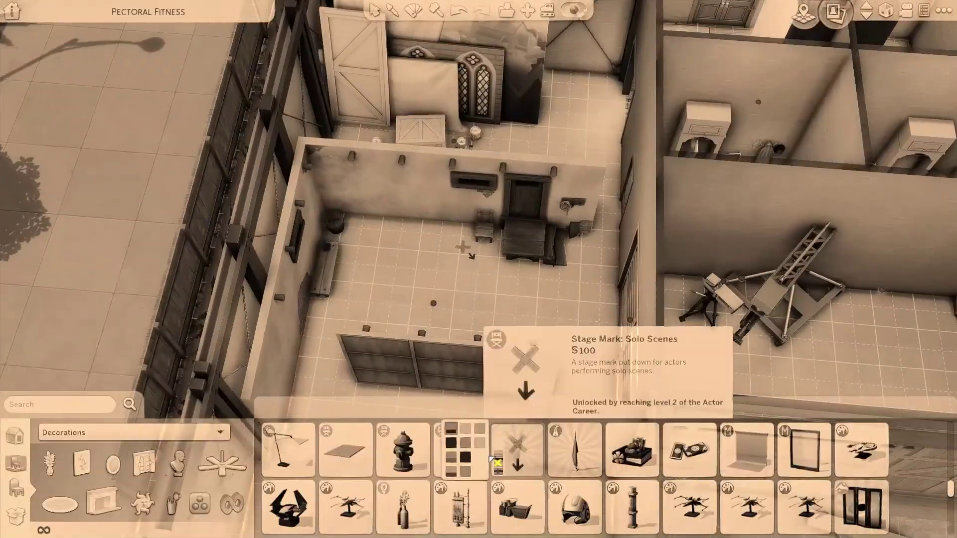
{"action": "scroll", "coordinate": [435, 257], "scroll_direction": "down", "scroll_amount": 5}
{"action": "scroll", "coordinate": [435, 257], "scroll_direction": "up", "scroll_amount": 4}
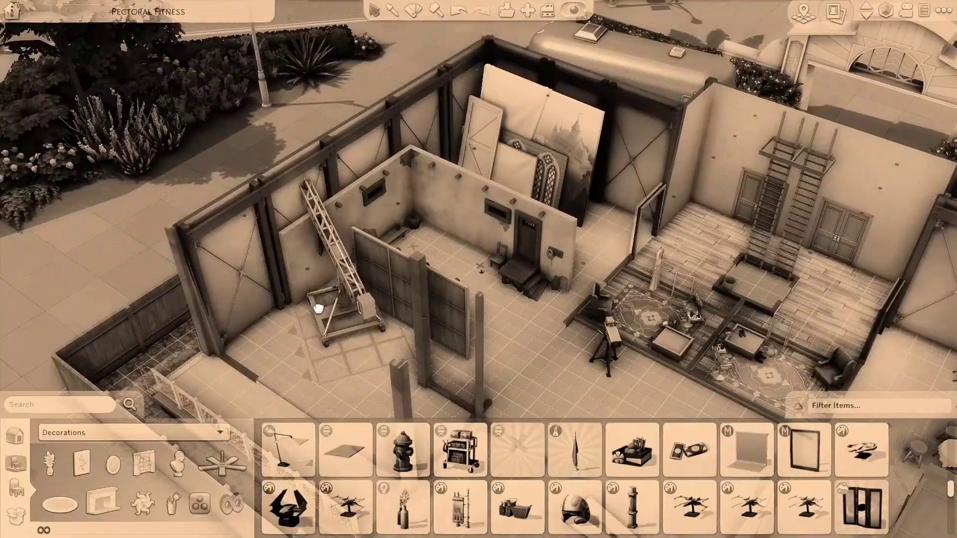
{"action": "scroll", "coordinate": [435, 257], "scroll_direction": "up", "scroll_amount": 3}
{"action": "scroll", "coordinate": [435, 257], "scroll_direction": "down", "scroll_amount": 4}
{"action": "scroll", "coordinate": [435, 257], "scroll_direction": "up", "scroll_amount": 4}
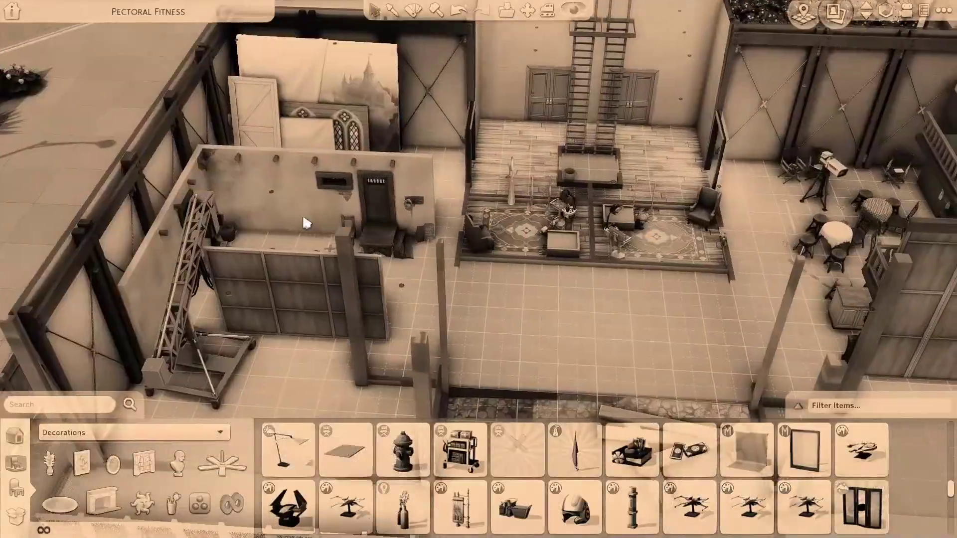
Step: Place two director's chairs against the back of the partition beside the crane and another near its open end
{"action": "left_click", "coordinate": [528, 274]}
{"action": "scroll", "coordinate": [466, 325], "scroll_direction": "down", "scroll_amount": 3}
{"action": "key", "text": "period"}
{"action": "scroll", "coordinate": [437, 312], "scroll_direction": "up", "scroll_amount": 4}
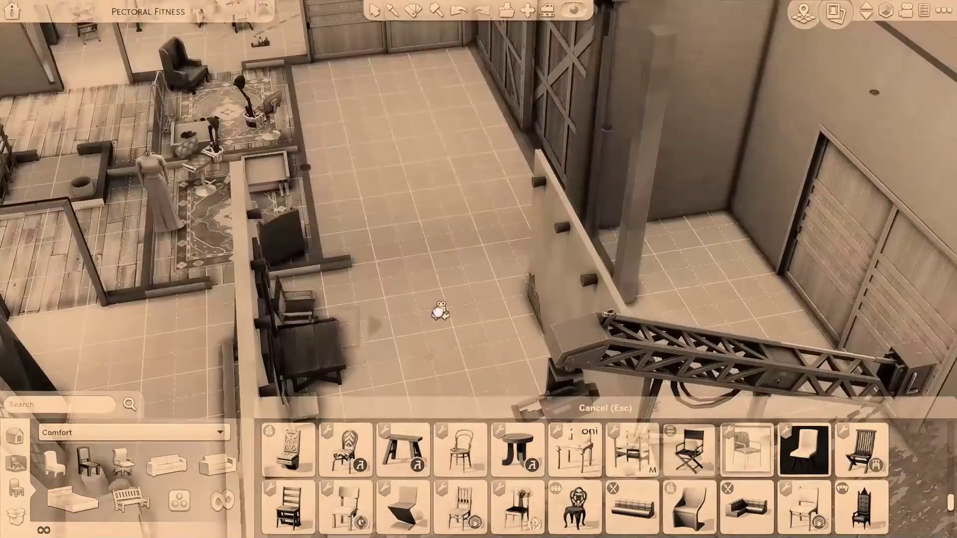
{"action": "scroll", "coordinate": [480, 300], "scroll_direction": "down", "scroll_amount": 4}
{"action": "scroll", "coordinate": [436, 261], "scroll_direction": "up", "scroll_amount": 4}
Step: Lay a dark notebook with loose papers on the seat of one director's chair behind the partition
{"action": "left_click", "coordinate": [435, 261]}
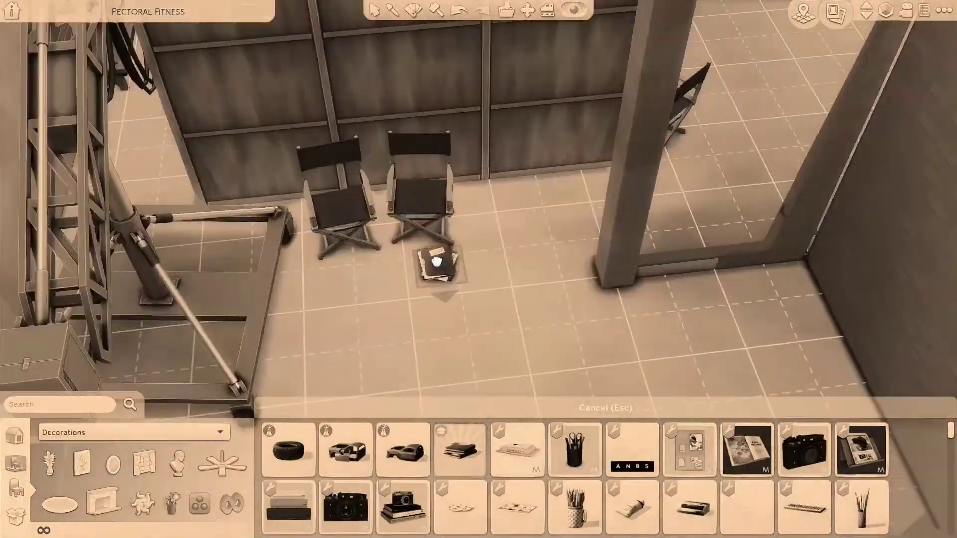
{"action": "scroll", "coordinate": [718, 204], "scroll_direction": "down", "scroll_amount": 4}
{"action": "scroll", "coordinate": [502, 295], "scroll_direction": "up", "scroll_amount": 4}
Step: Search the catalogue for "chain" items to dress the adobe set
{"action": "left_click", "coordinate": [60, 404]}
{"action": "type", "text": "chain"}
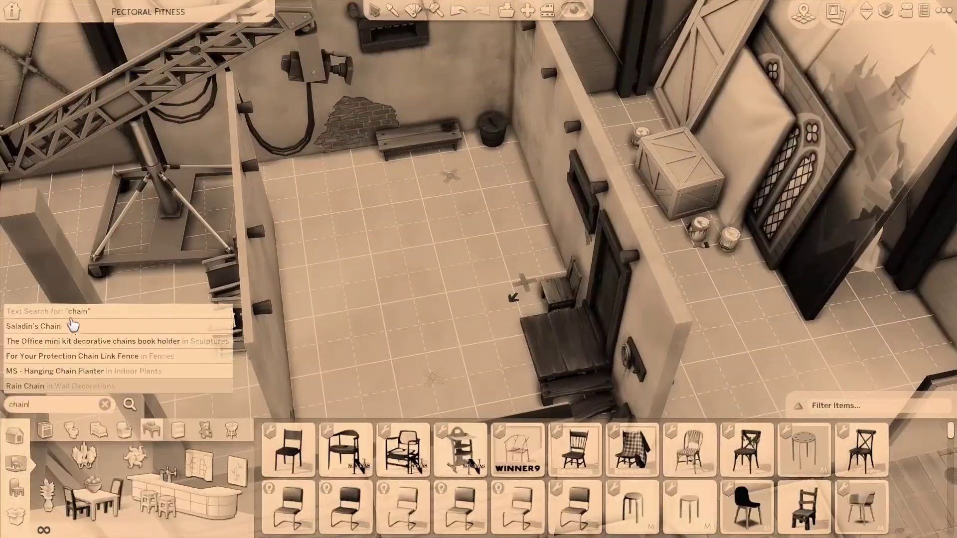
{"action": "key", "text": "Return"}
{"action": "left_click", "coordinate": [100, 293]}
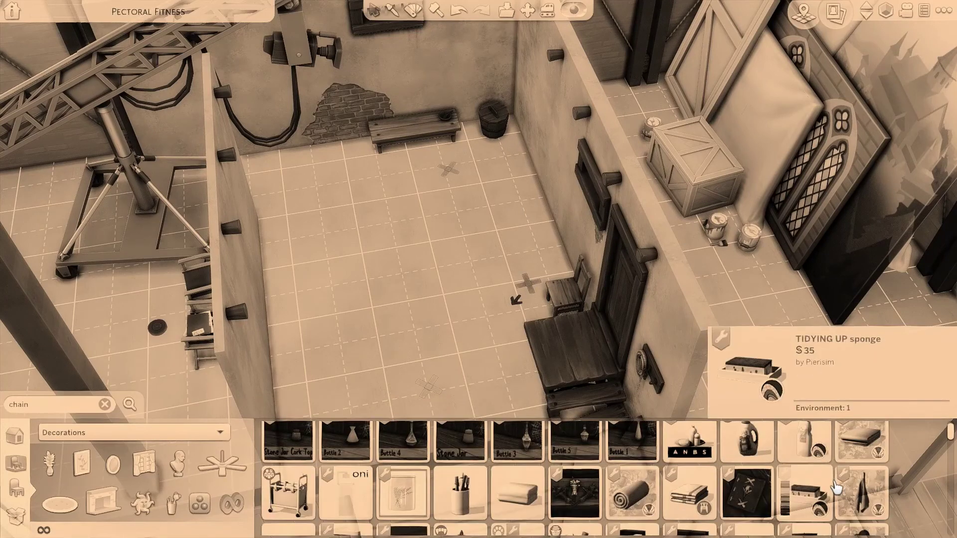
Step: Rest a dark hat on the seat of the wooden chair beside the adobe set's door
{"action": "left_click", "coordinate": [343, 506]}
{"action": "scroll", "coordinate": [550, 239], "scroll_direction": "up", "scroll_amount": 4}
{"action": "left_click", "coordinate": [551, 239]}
{"action": "scroll", "coordinate": [439, 266], "scroll_direction": "down", "scroll_amount": 3}
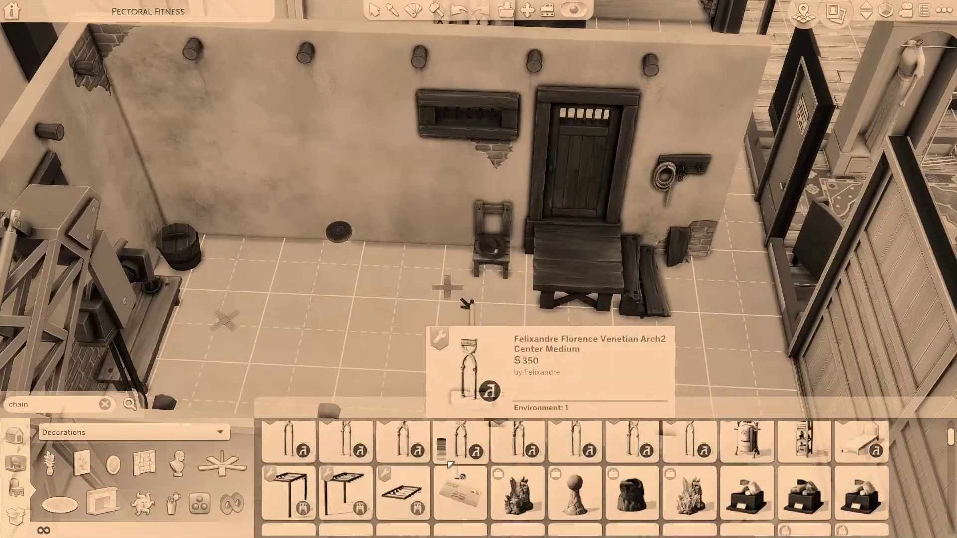
{"action": "scroll", "coordinate": [450, 465], "scroll_direction": "down", "scroll_amount": 10}
Step: Search for "wester" and try out the western building prop outside the bay behind the crane
{"action": "left_click", "coordinate": [56, 404]}
{"action": "type", "text": "wester"}
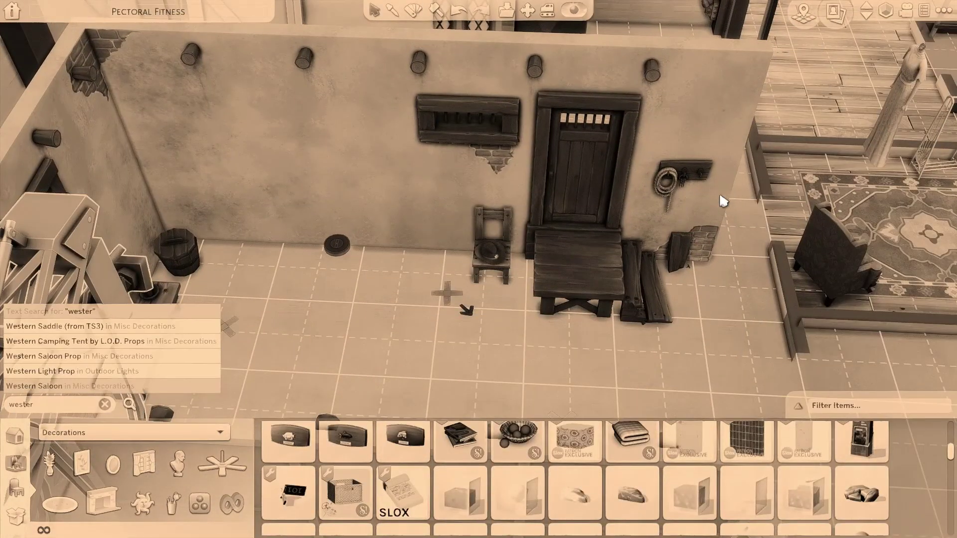
{"action": "key", "text": "Return"}
{"action": "left_click", "coordinate": [344, 448]}
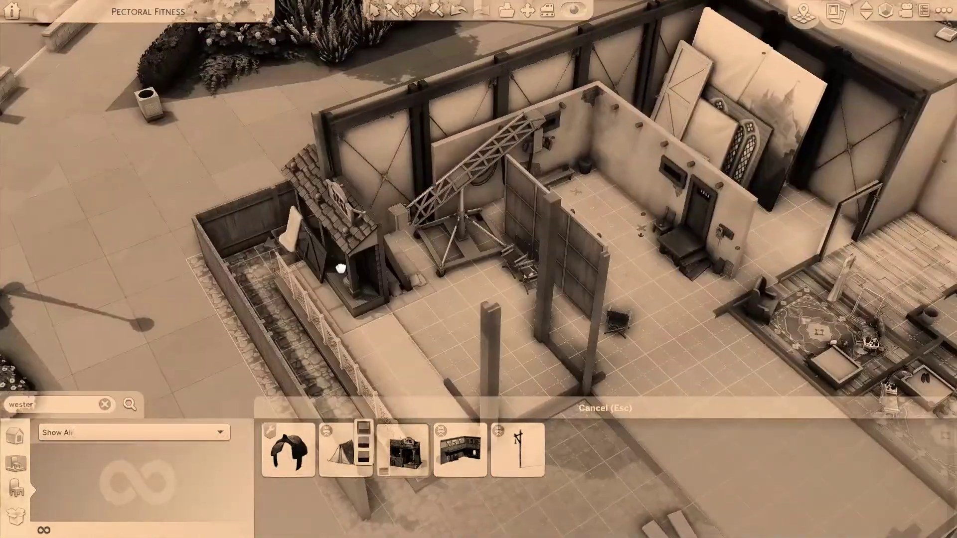
{"action": "key", "text": "Escape"}
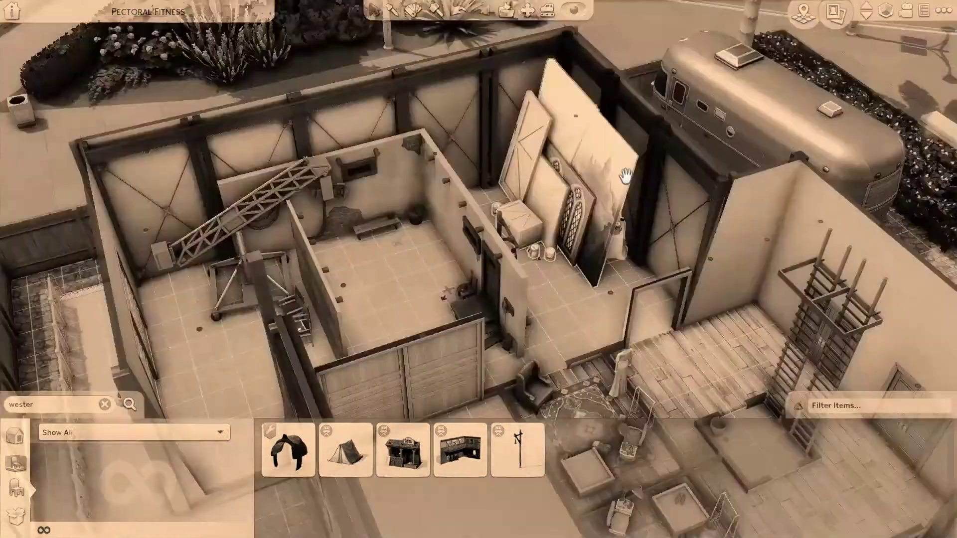
Step: Place three square wooden stools on the adobe set floor around a small picture-fronted crate serving as a table
{"action": "left_click", "coordinate": [134, 432]}
{"action": "left_click", "coordinate": [150, 387]}
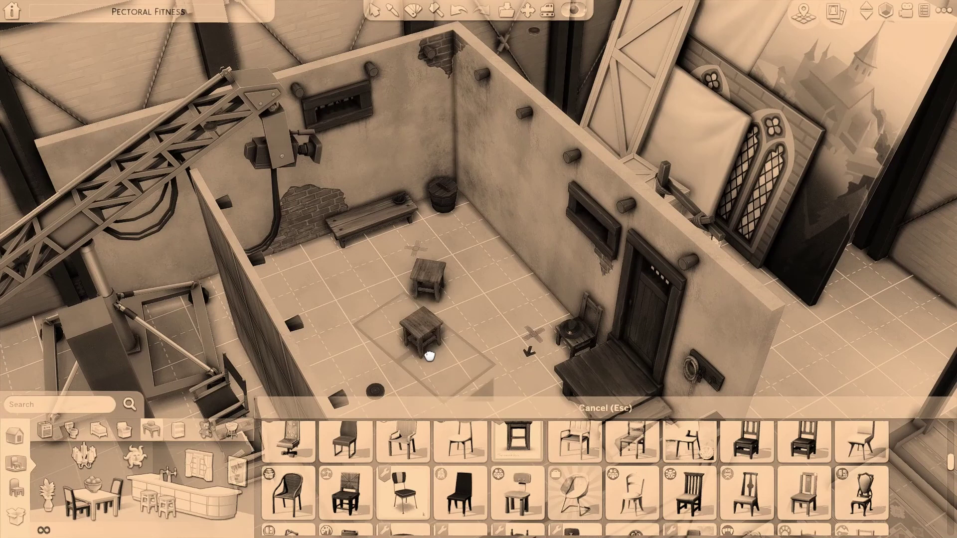
{"action": "scroll", "coordinate": [741, 516], "scroll_direction": "down", "scroll_amount": 3}
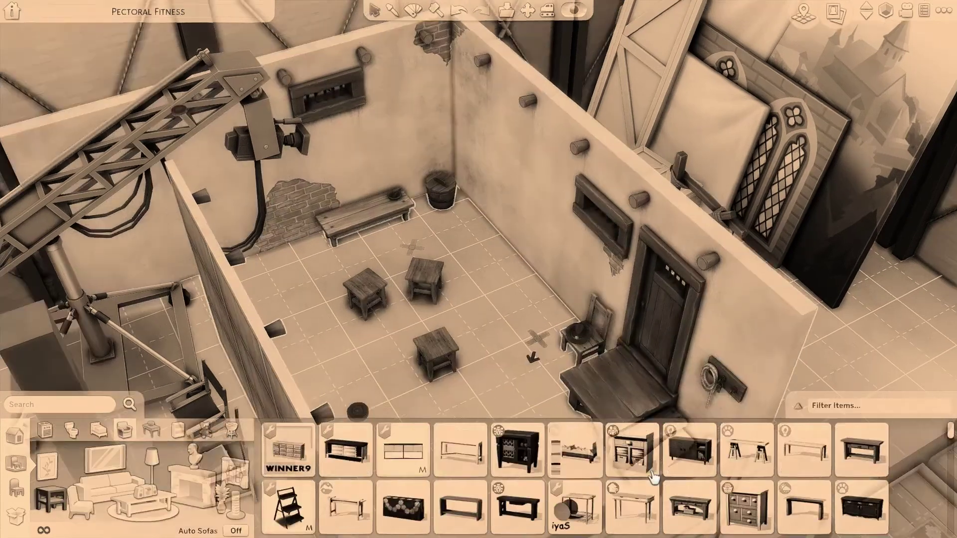
{"action": "left_click", "coordinate": [806, 476]}
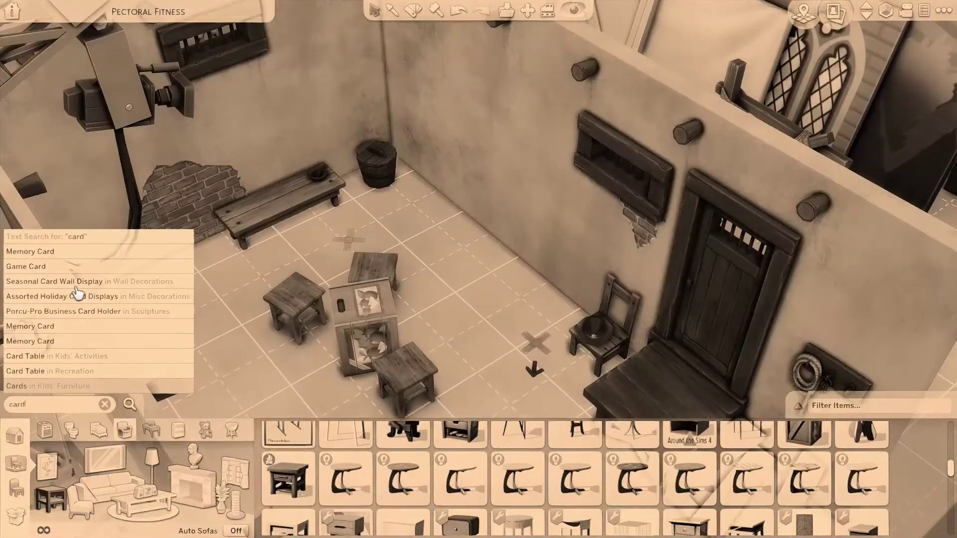
Step: Search for "card" and "tarot" props and set a small book beside the crate between the stools
{"action": "key", "text": "Return"}
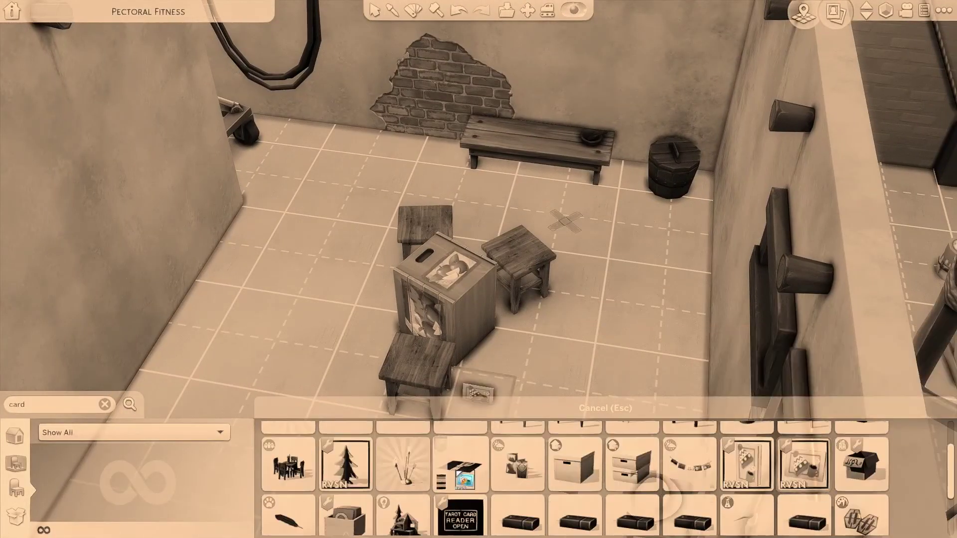
{"action": "scroll", "coordinate": [573, 478], "scroll_direction": "up", "scroll_amount": 1}
{"action": "scroll", "coordinate": [721, 499], "scroll_direction": "down", "scroll_amount": 3}
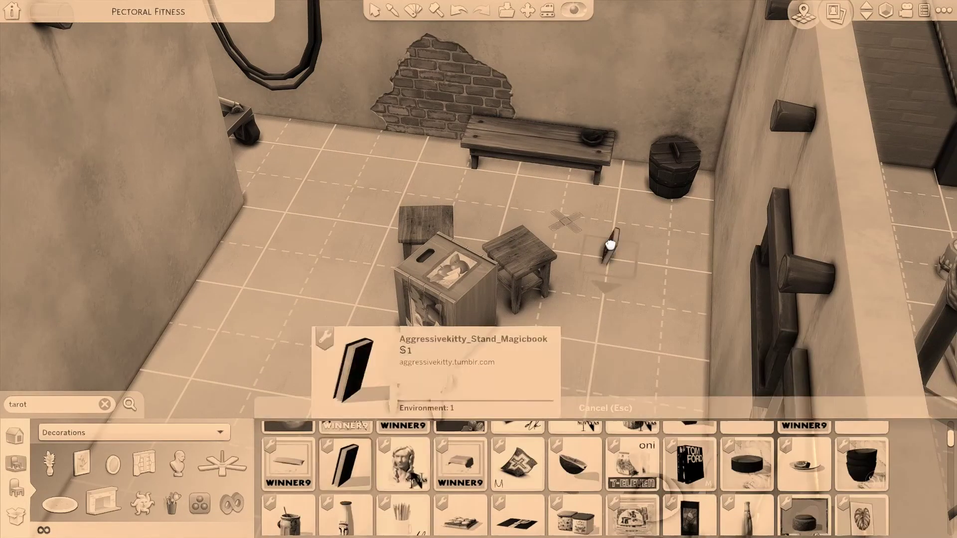
{"action": "left_click", "coordinate": [345, 463]}
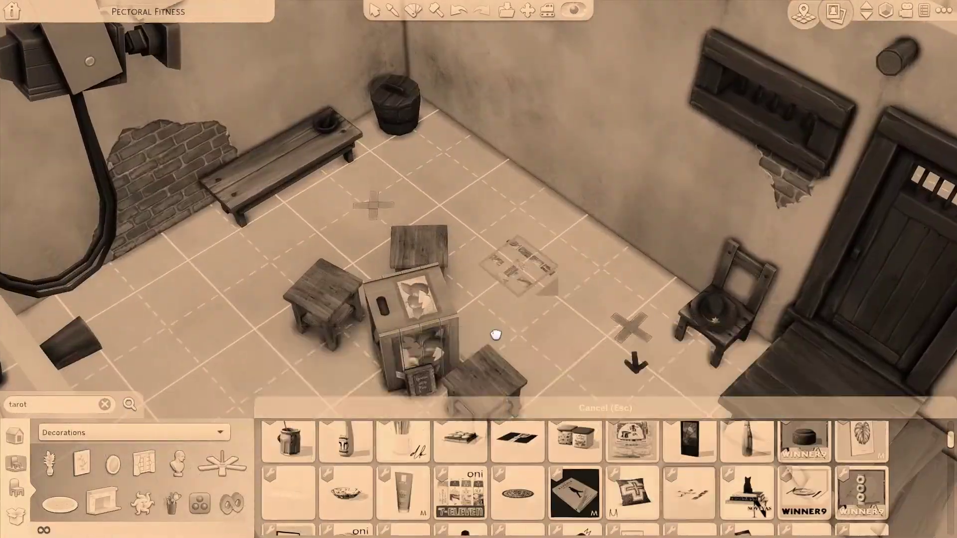
Step: Place a long plank-topped dining table between the posts at the edge of the bay behind the partition
{"action": "scroll", "coordinate": [495, 335], "scroll_direction": "down", "scroll_amount": 10}
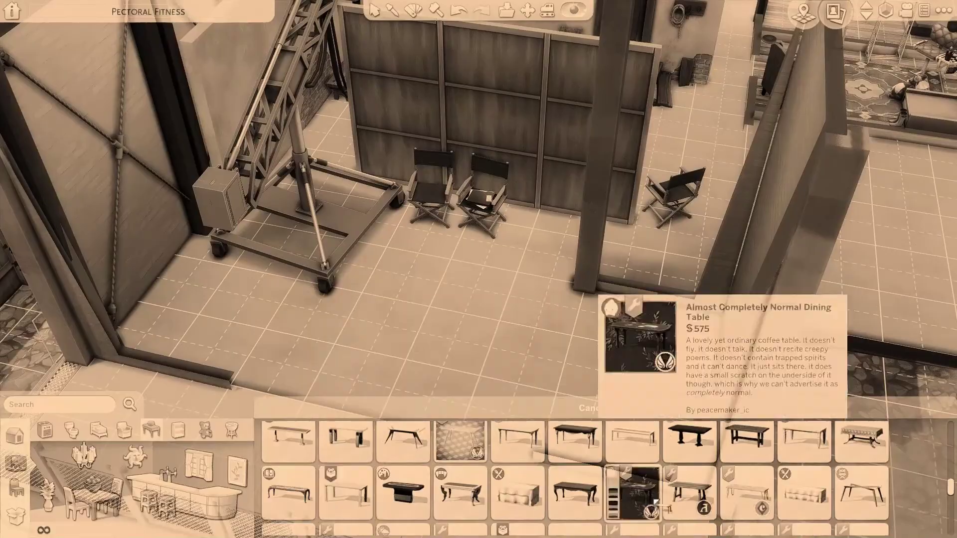
{"action": "left_click", "coordinate": [653, 504]}
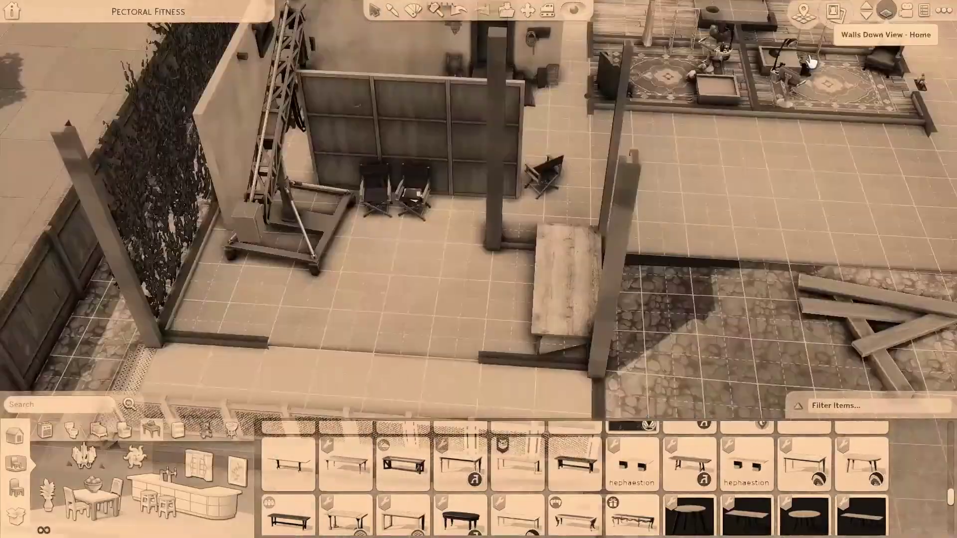
{"action": "scroll", "coordinate": [657, 461], "scroll_direction": "up", "scroll_amount": 10}
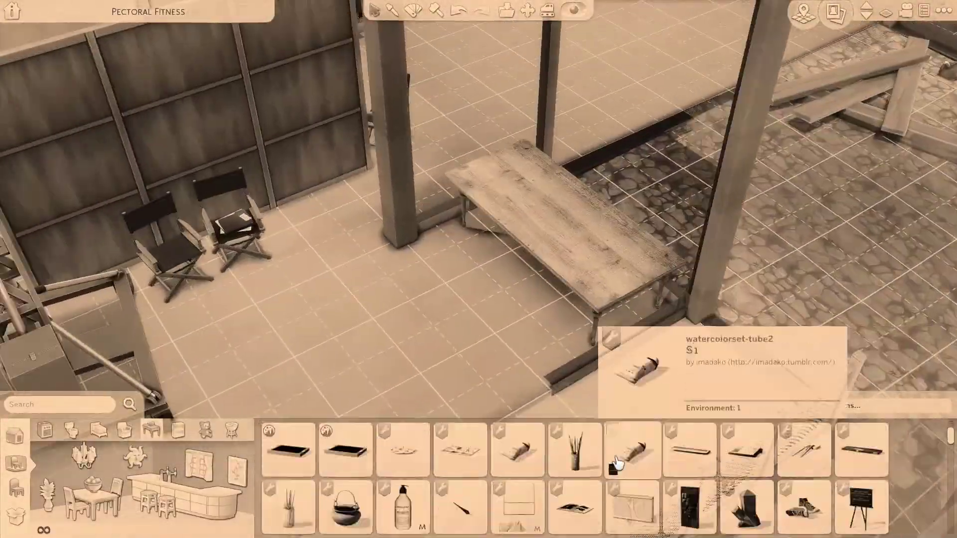
Step: Set a full solo cup, a cluster of small cups and rows of bottles at one end of the long plank table
{"action": "scroll", "coordinate": [607, 457], "scroll_direction": "down", "scroll_amount": 5}
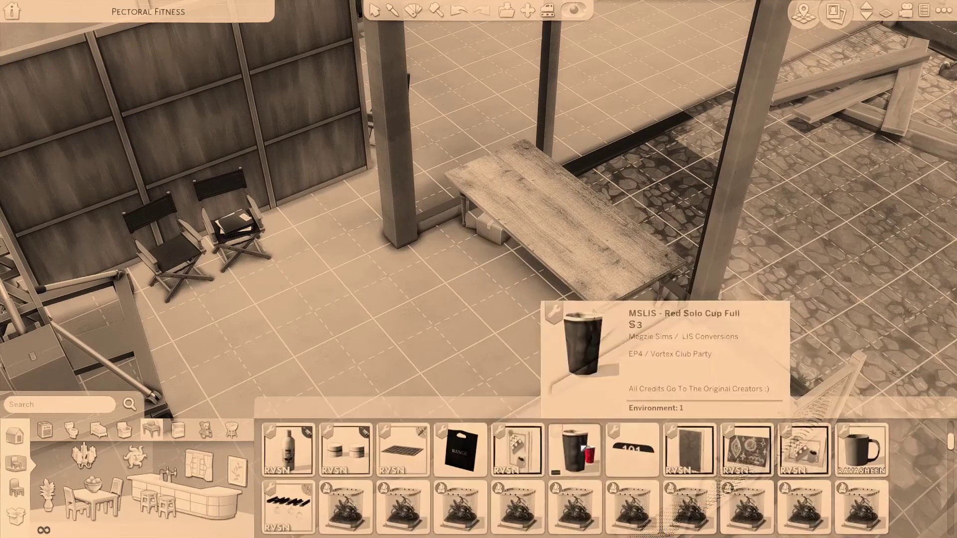
{"action": "left_click", "coordinate": [582, 448]}
{"action": "left_click", "coordinate": [509, 246]}
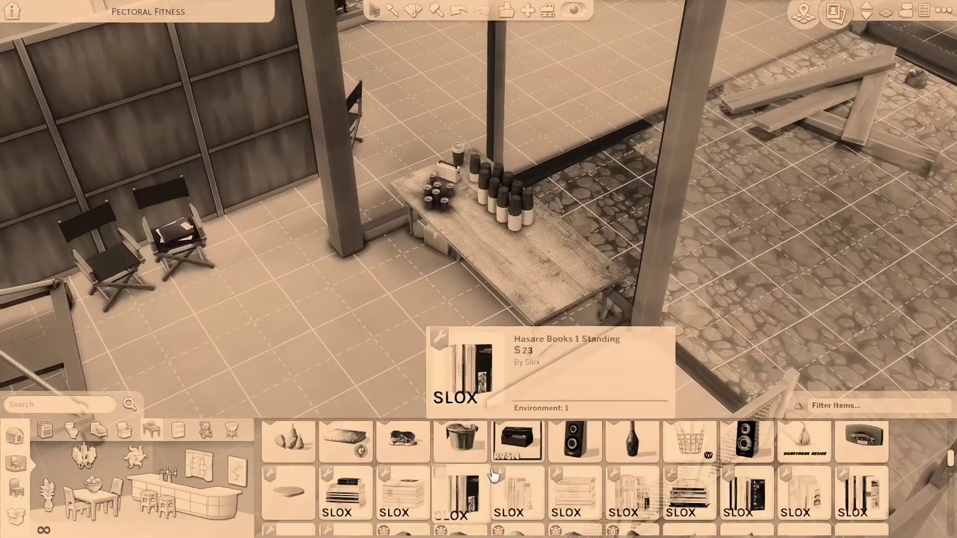
Step: Add two fruit trays, two large bottles and a small stacked item beside them on the plank table
{"action": "scroll", "coordinate": [545, 474], "scroll_direction": "down", "scroll_amount": 3}
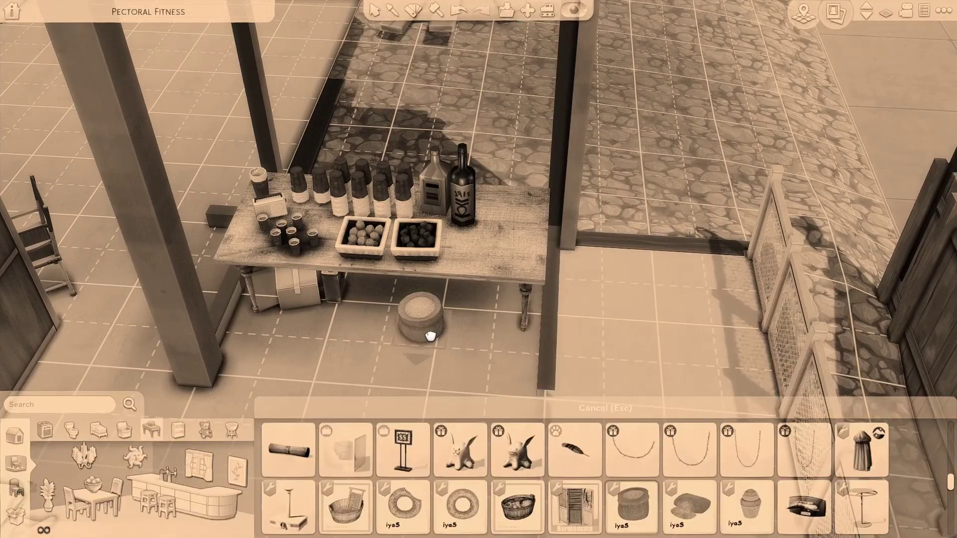
{"action": "scroll", "coordinate": [506, 466], "scroll_direction": "down", "scroll_amount": 6}
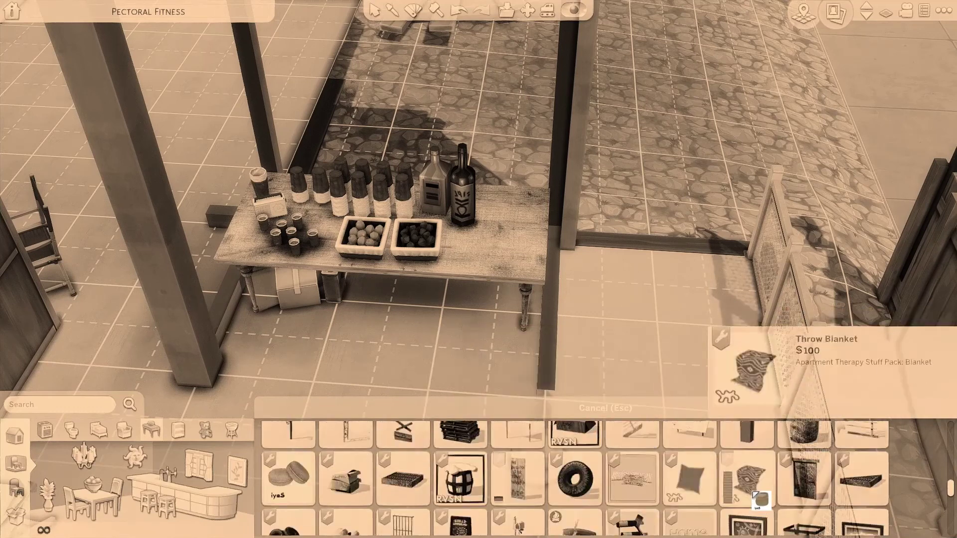
{"action": "left_click", "coordinate": [403, 463]}
{"action": "left_click", "coordinate": [495, 217]}
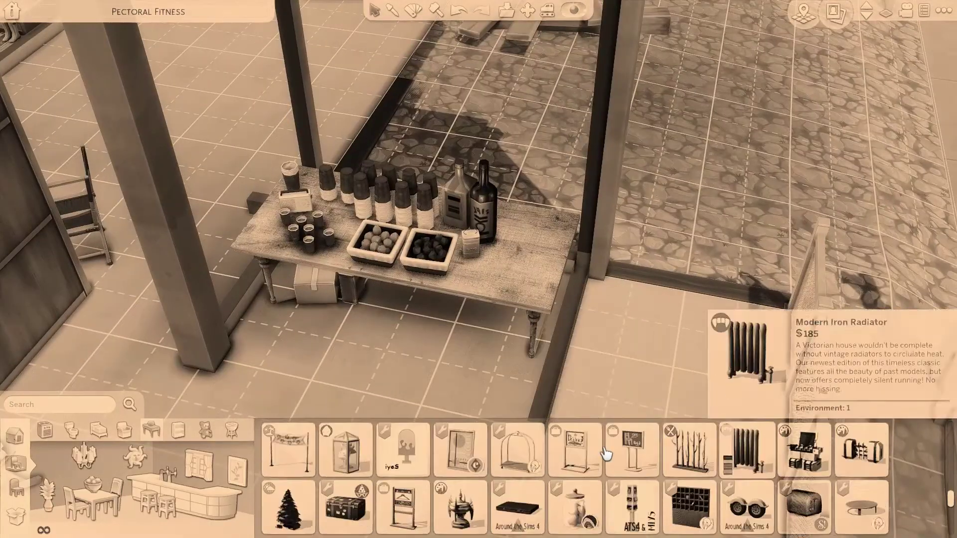
Step: Set two pies at the free end of the plank table and store two wooden crates and a basket beneath it
{"action": "scroll", "coordinate": [605, 453], "scroll_direction": "down", "scroll_amount": 3}
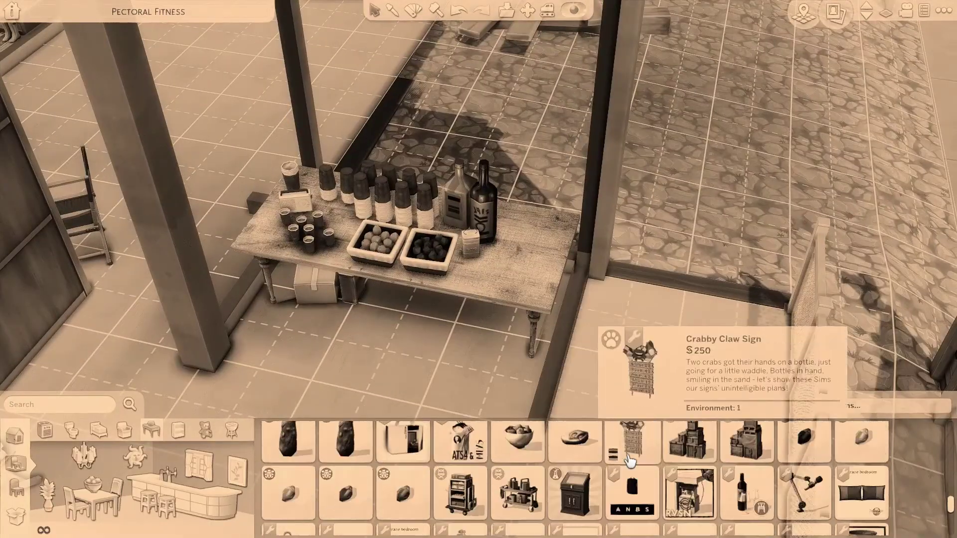
{"action": "scroll", "coordinate": [630, 461], "scroll_direction": "down", "scroll_amount": 6}
{"action": "scroll", "coordinate": [785, 476], "scroll_direction": "down", "scroll_amount": 5}
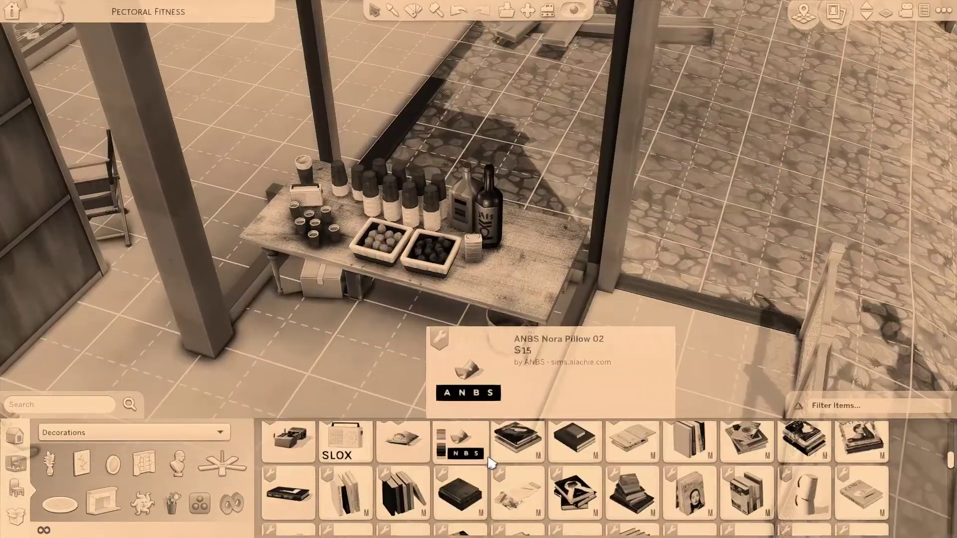
{"action": "scroll", "coordinate": [488, 462], "scroll_direction": "down", "scroll_amount": 3}
{"action": "scroll", "coordinate": [623, 448], "scroll_direction": "down", "scroll_amount": 3}
{"action": "left_click", "coordinate": [632, 449]}
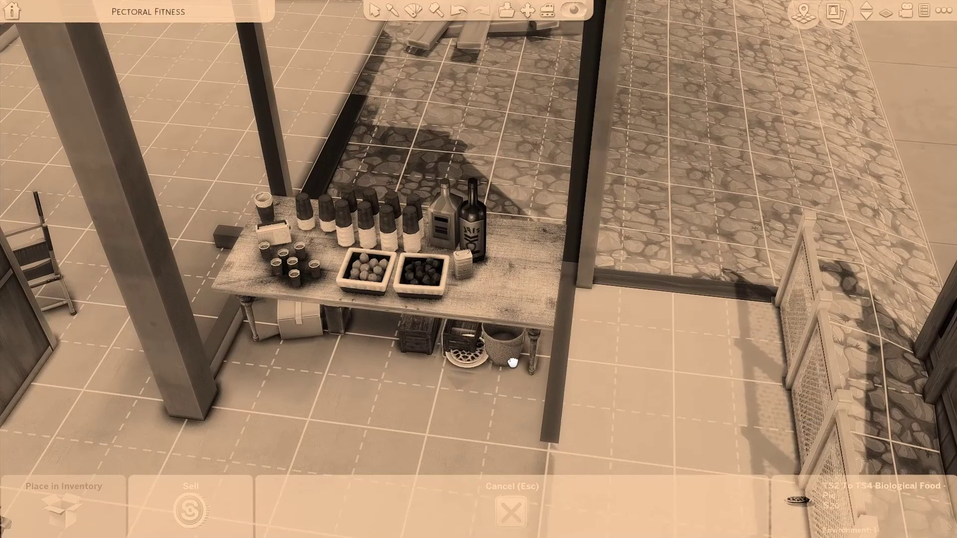
{"action": "left_click", "coordinate": [508, 314]}
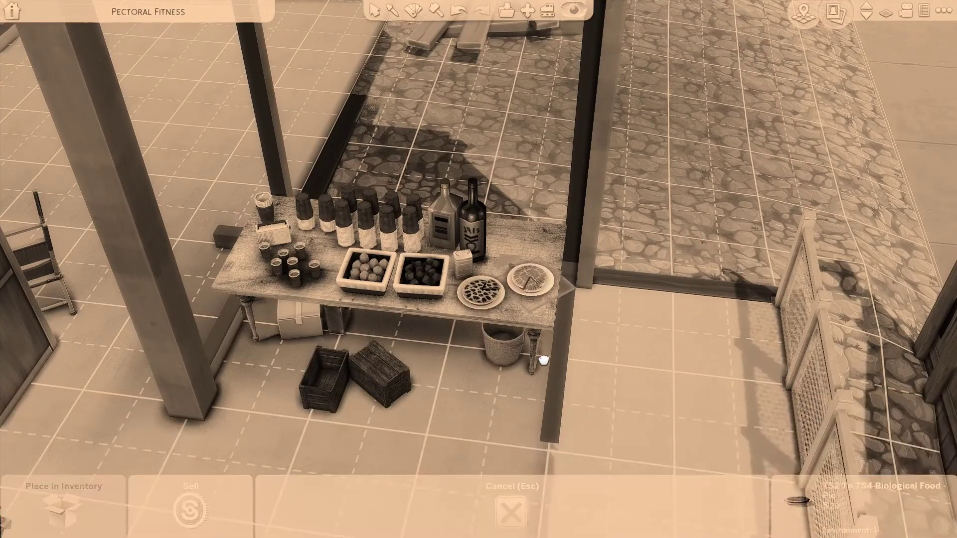
{"action": "key", "text": "Escape"}
Step: Add an open food box with cups to the table and a basket of produce on the floor beside the post
{"action": "scroll", "coordinate": [461, 480], "scroll_direction": "down", "scroll_amount": 3}
{"action": "scroll", "coordinate": [645, 478], "scroll_direction": "down", "scroll_amount": 3}
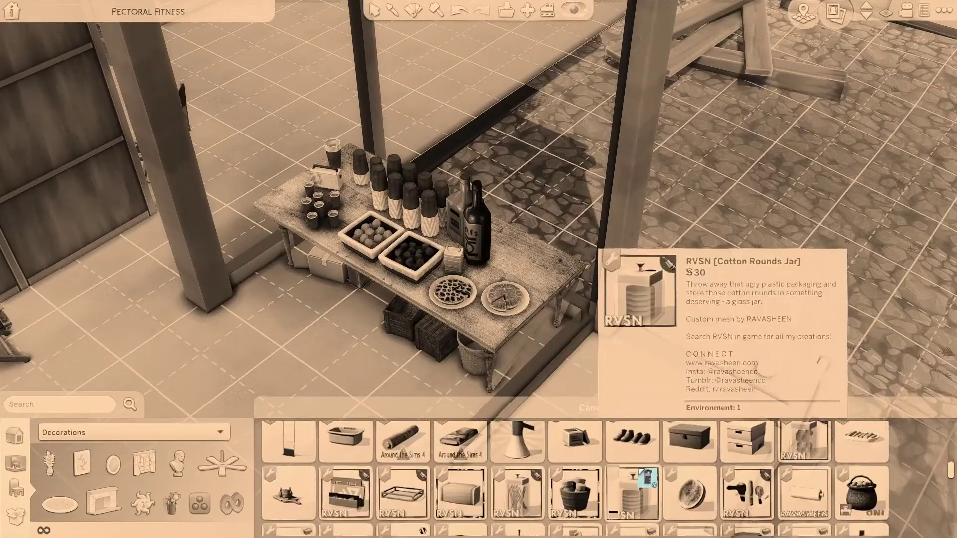
{"action": "scroll", "coordinate": [645, 478], "scroll_direction": "down", "scroll_amount": 6}
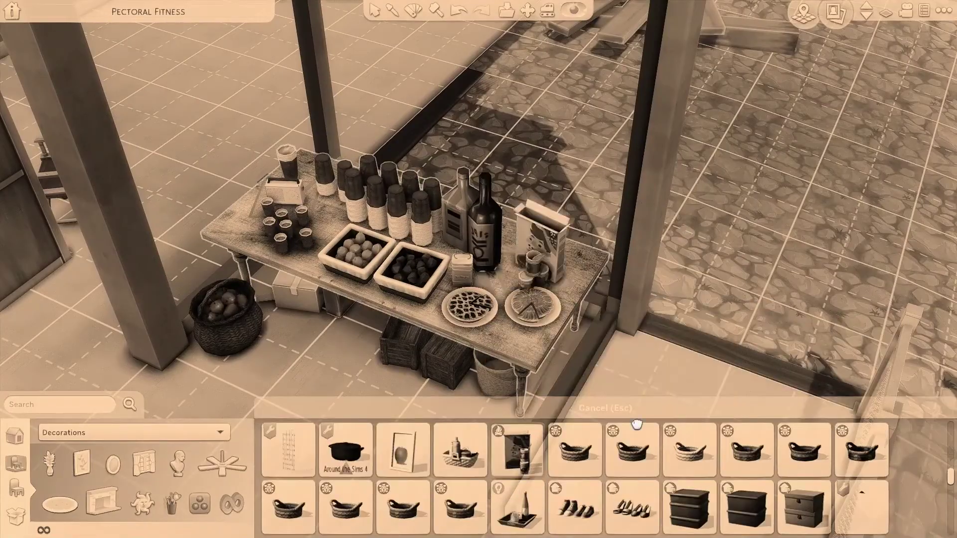
Step: Set a patterned cloth, a plate, rows of bottles and a cluster of small cups on the empty plank table near the fallen beams
{"action": "scroll", "coordinate": [637, 448], "scroll_direction": "down", "scroll_amount": 3}
{"action": "key", "text": "w"}
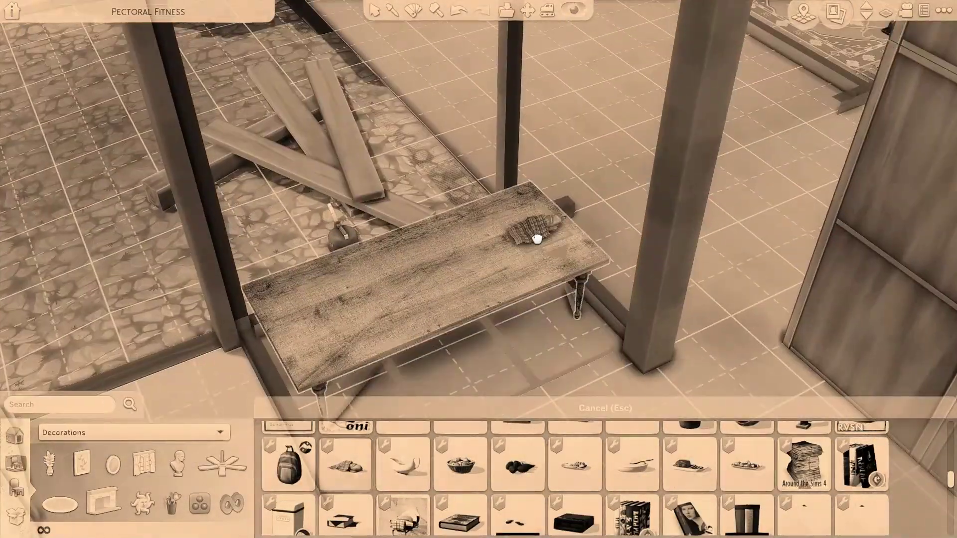
{"action": "left_click", "coordinate": [548, 256]}
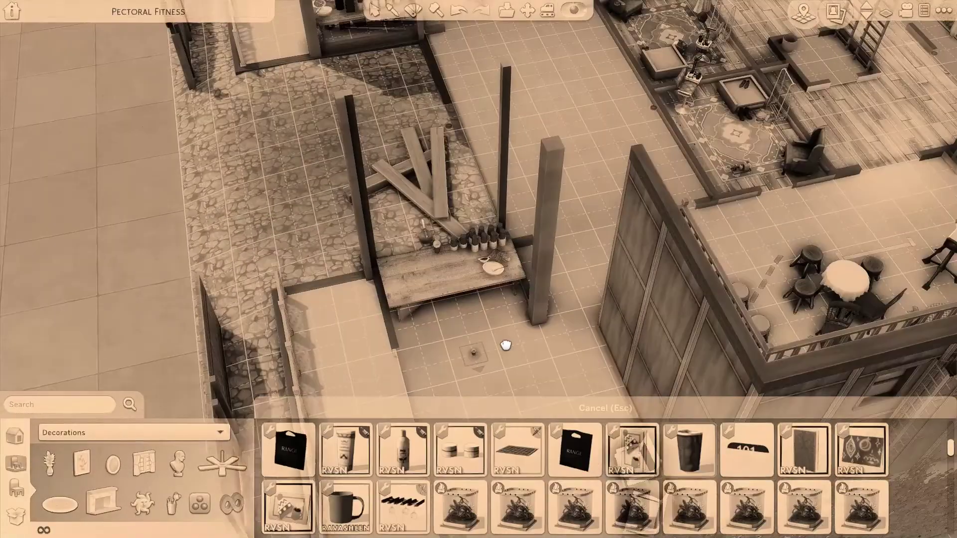
{"action": "scroll", "coordinate": [506, 343], "scroll_direction": "up", "scroll_amount": 3}
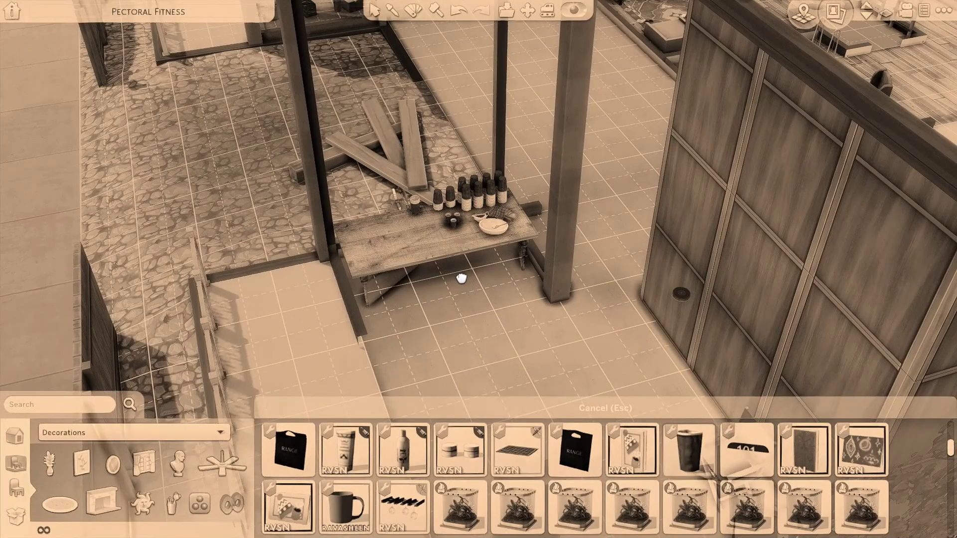
{"action": "left_click", "coordinate": [456, 287]}
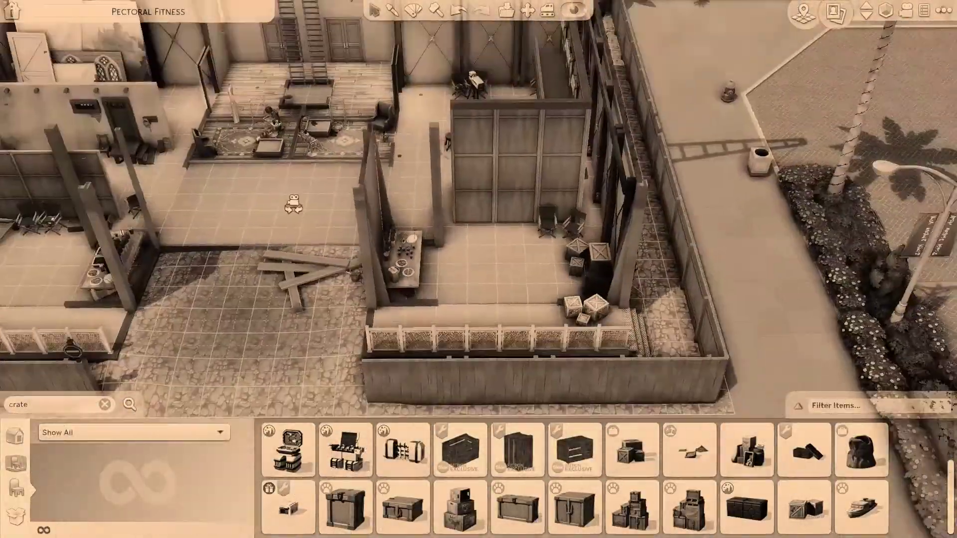
Step: Switch the catalog to the Decorations category and filter its items by the Get Famous pack
{"action": "left_click", "coordinate": [134, 432]}
{"action": "left_click", "coordinate": [107, 294]}
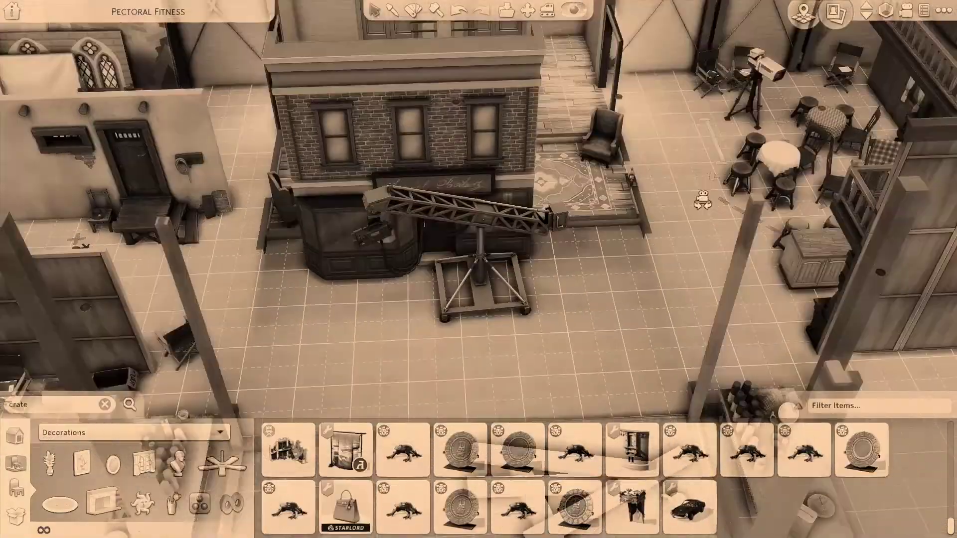
{"action": "left_click", "coordinate": [798, 405]}
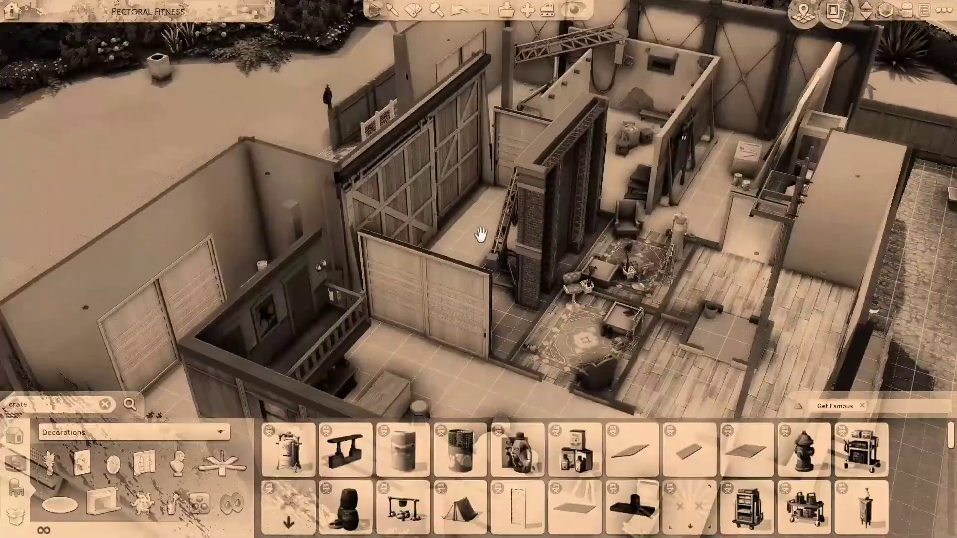